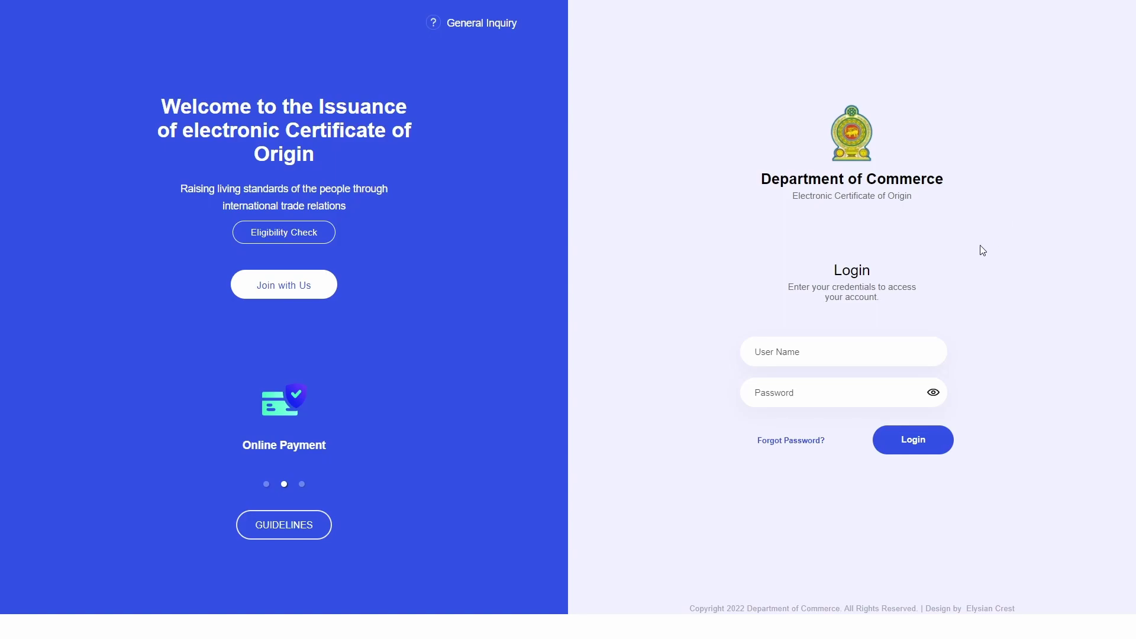
- Sign in to the eCoO exporter account with its username and password
left_click(853, 335)
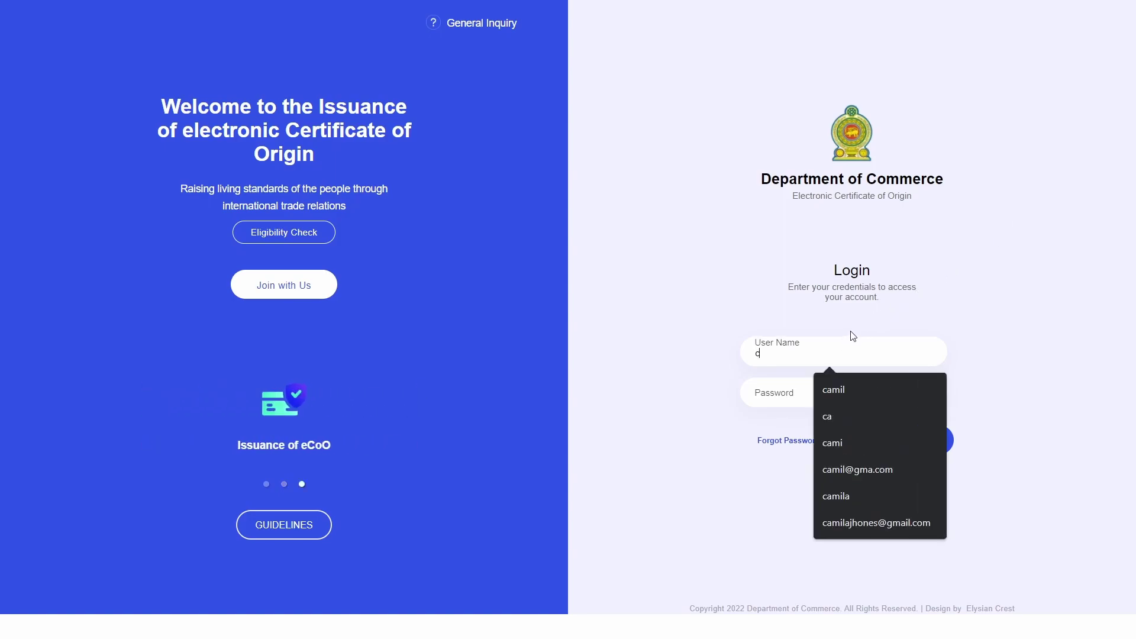
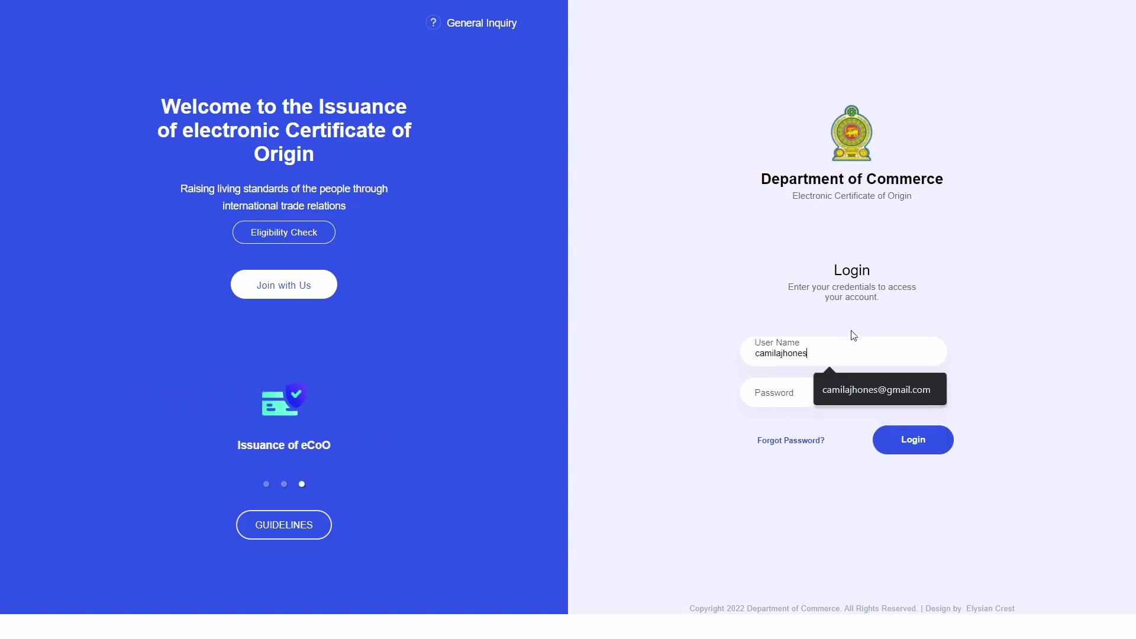
key("Tab")
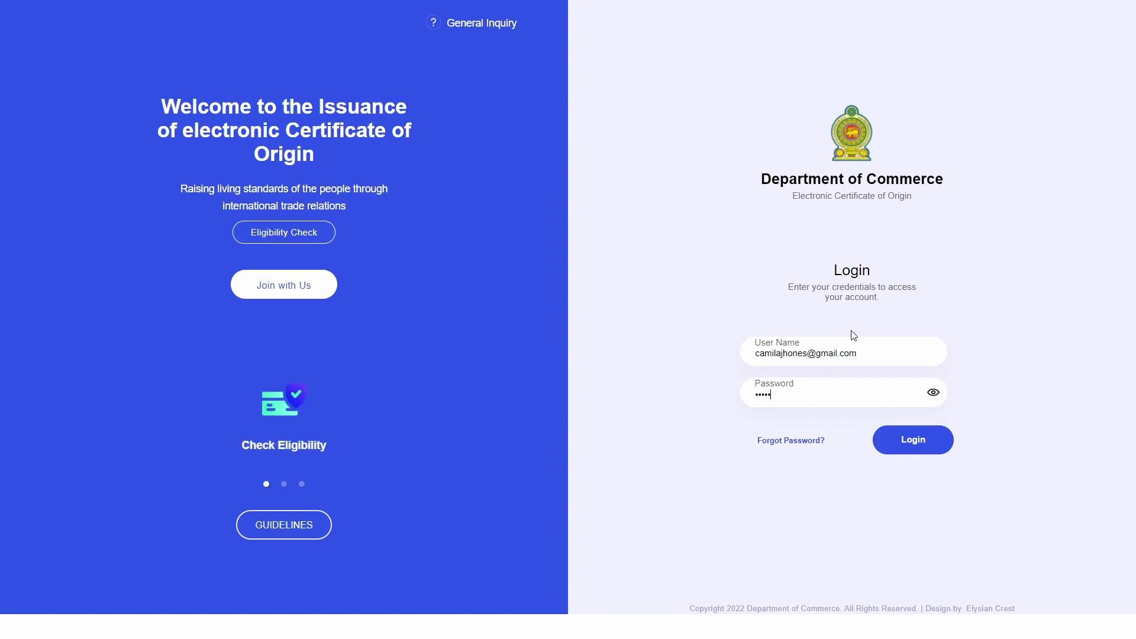
type("••••••••")
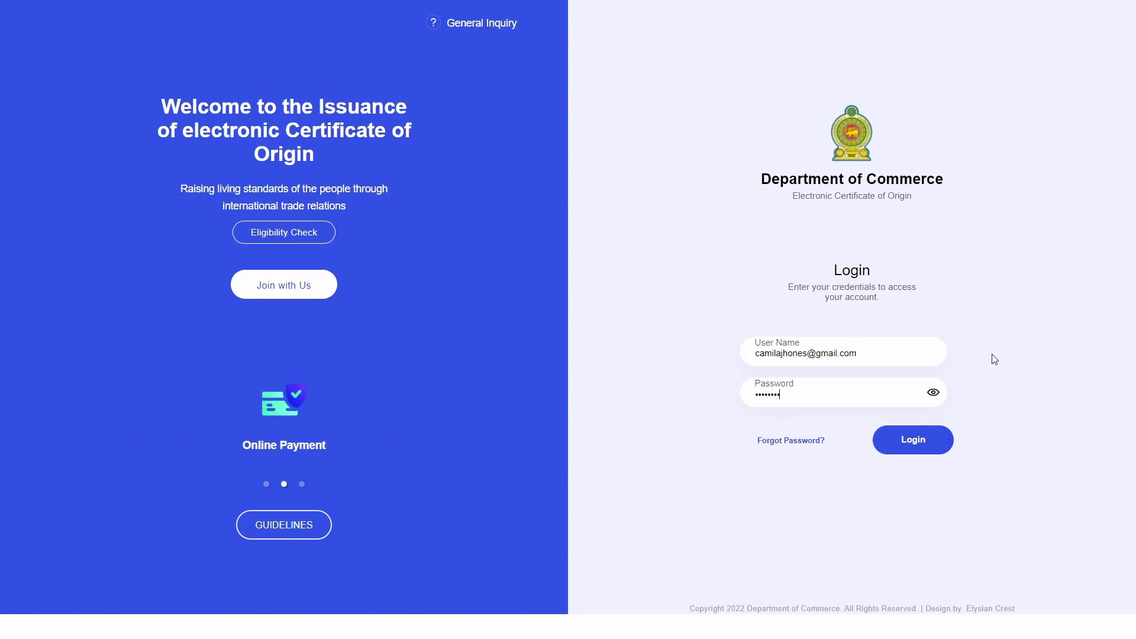
left_click(924, 448)
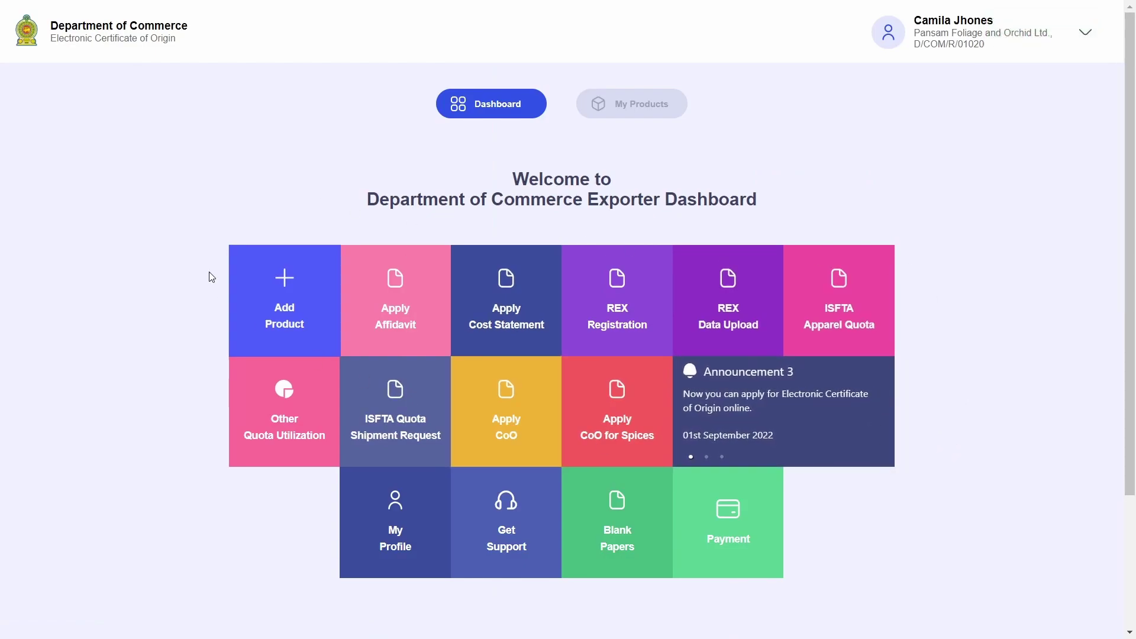
- Open Apply TRQC under ISFTA Apparel Quota and highlight the page title and pending status
left_click(849, 331)
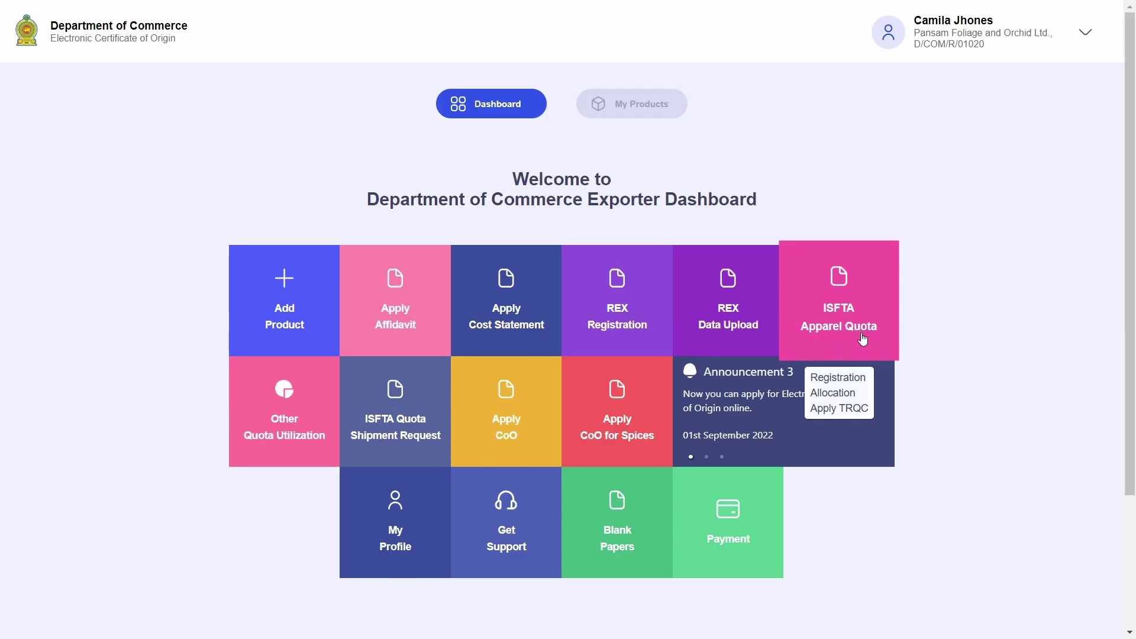
left_click(863, 339)
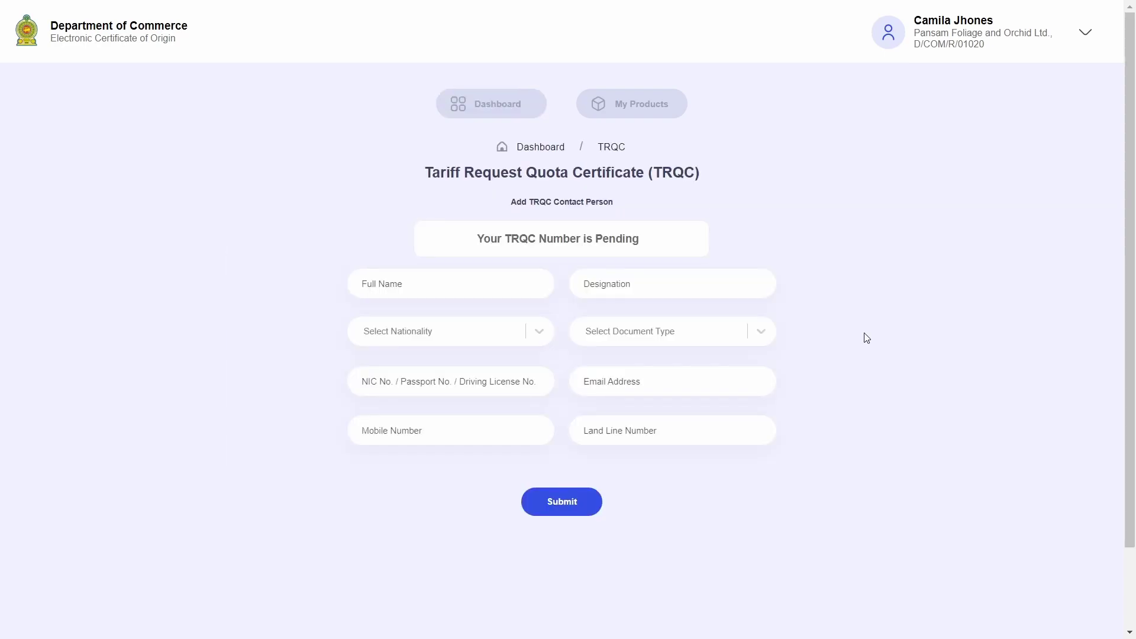
double_click(442, 172)
left_click_drag(501, 171, 748, 193)
left_click(748, 193)
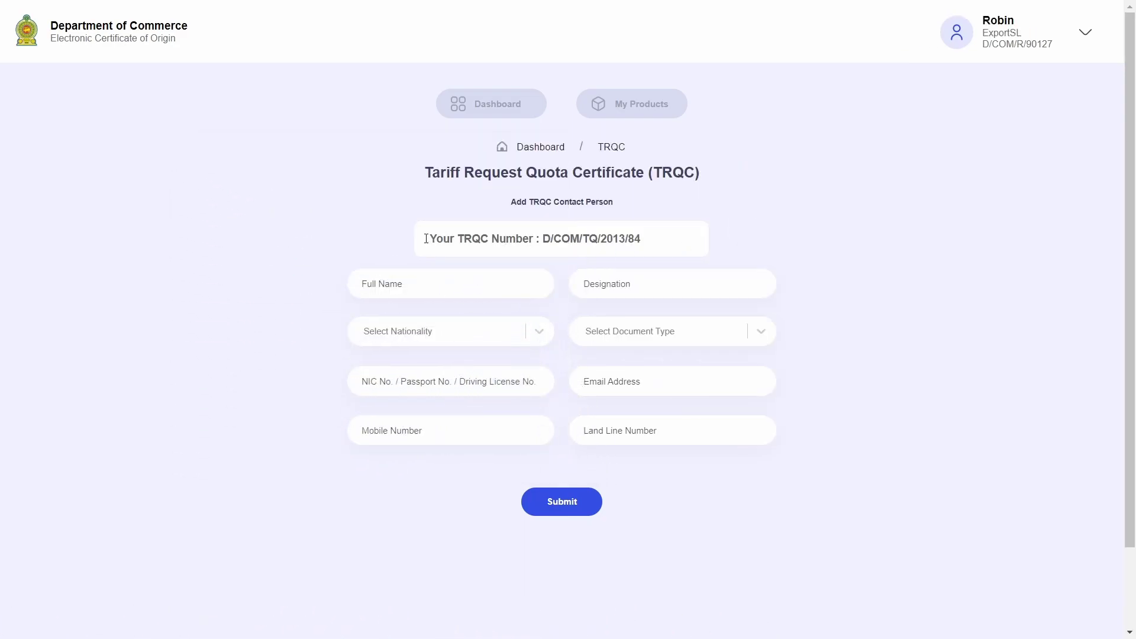
- Highlight the pending TRQC number line and its Pending status word
left_click_drag(431, 237, 654, 248)
left_click_drag(538, 239, 702, 251)
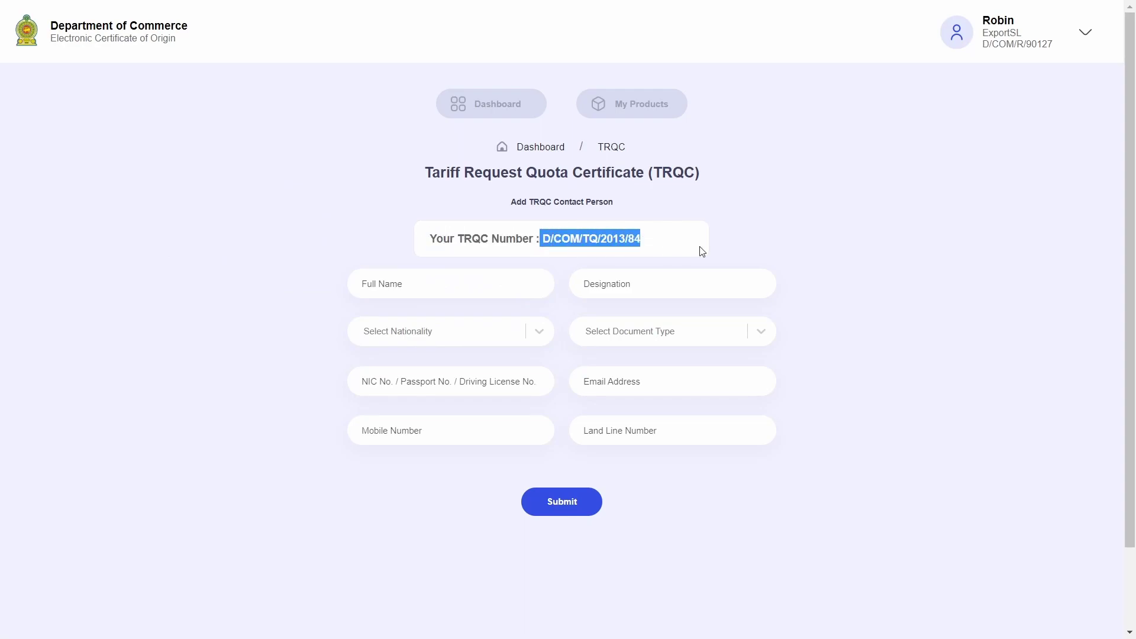
left_click(702, 251)
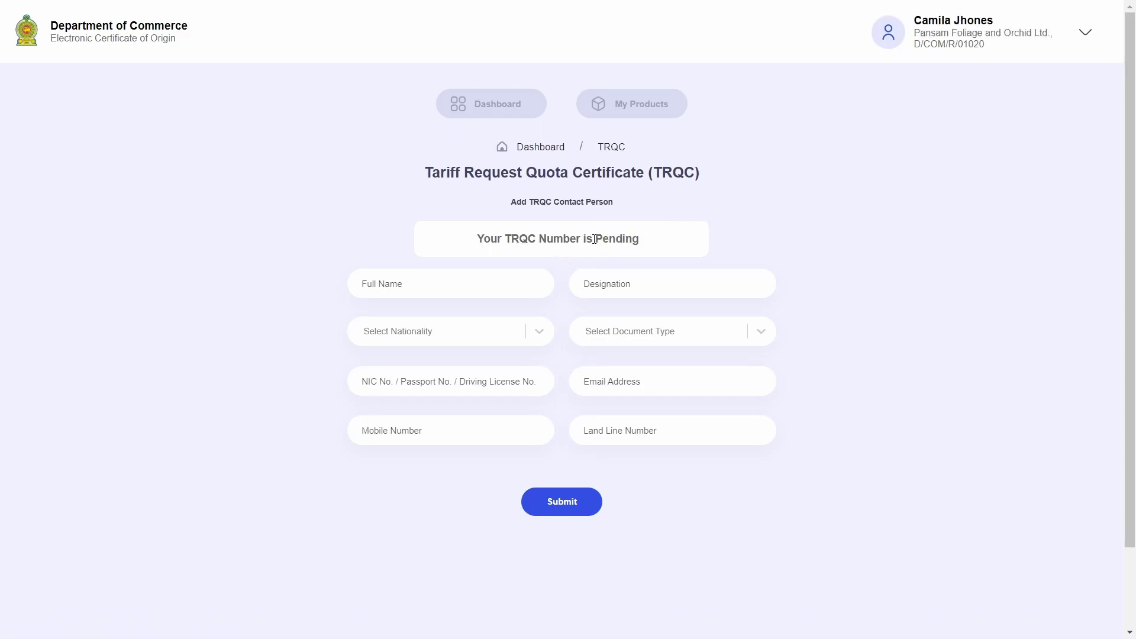
left_click_drag(591, 238, 686, 248)
left_click(675, 249)
left_click_drag(476, 239, 698, 252)
left_click(700, 246)
- Enter the contact person's full name and the designation Manager
left_click(480, 271)
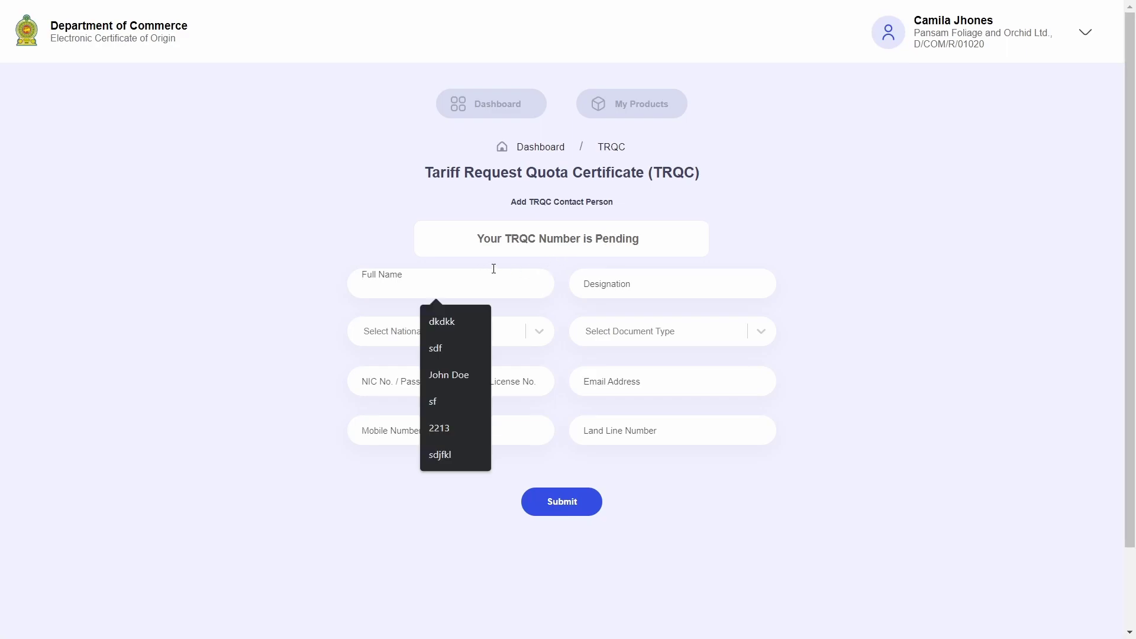
type("John")
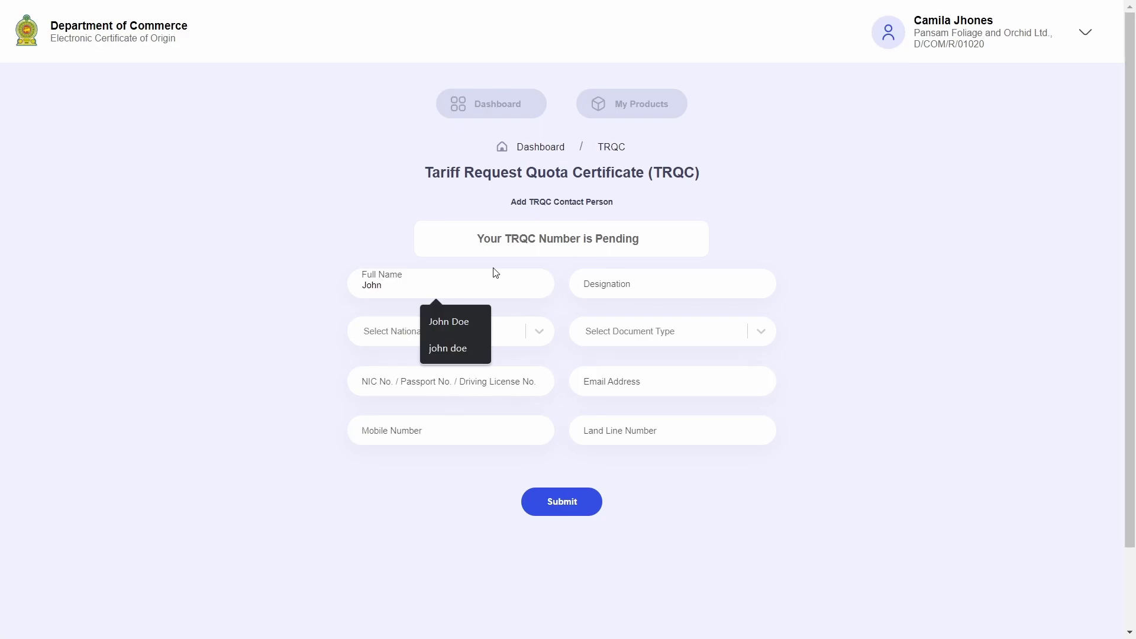
type(" Doe")
left_click(854, 176)
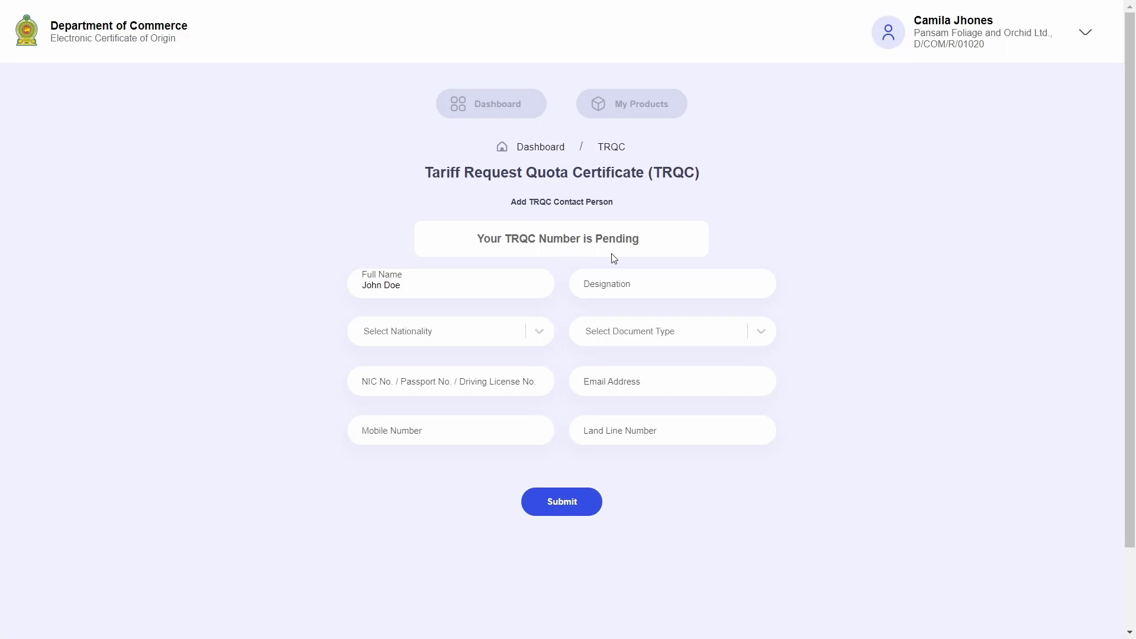
left_click(618, 280)
type("Manager")
- Set nationality to Sri Lankan, ID type to NIC, and enter the NIC number
left_click(540, 331)
left_click(489, 368)
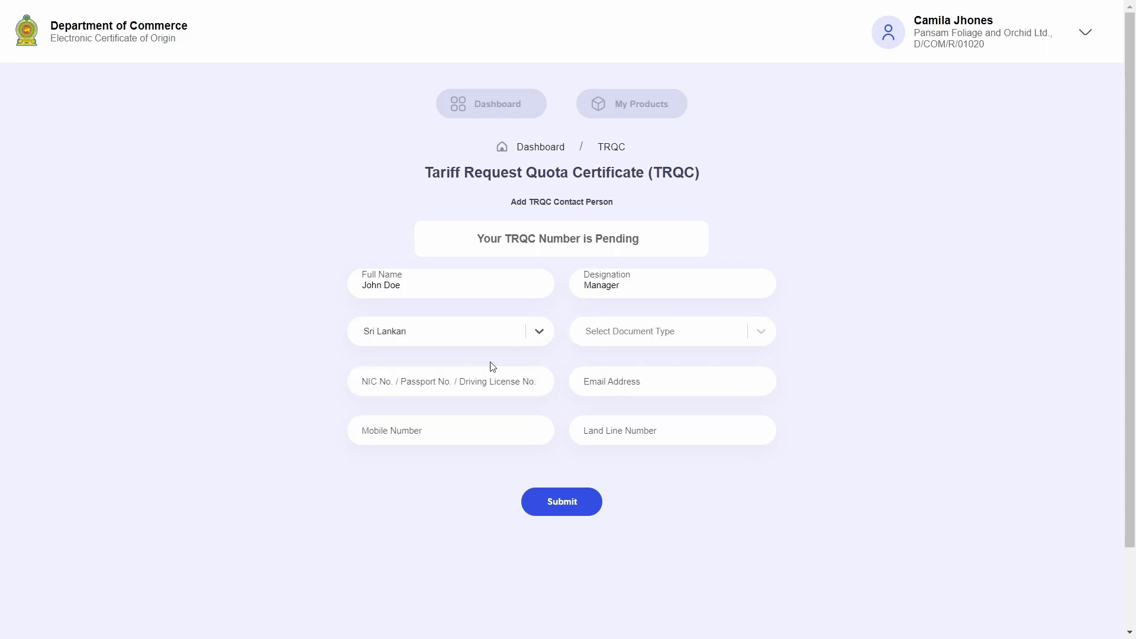
left_click(750, 338)
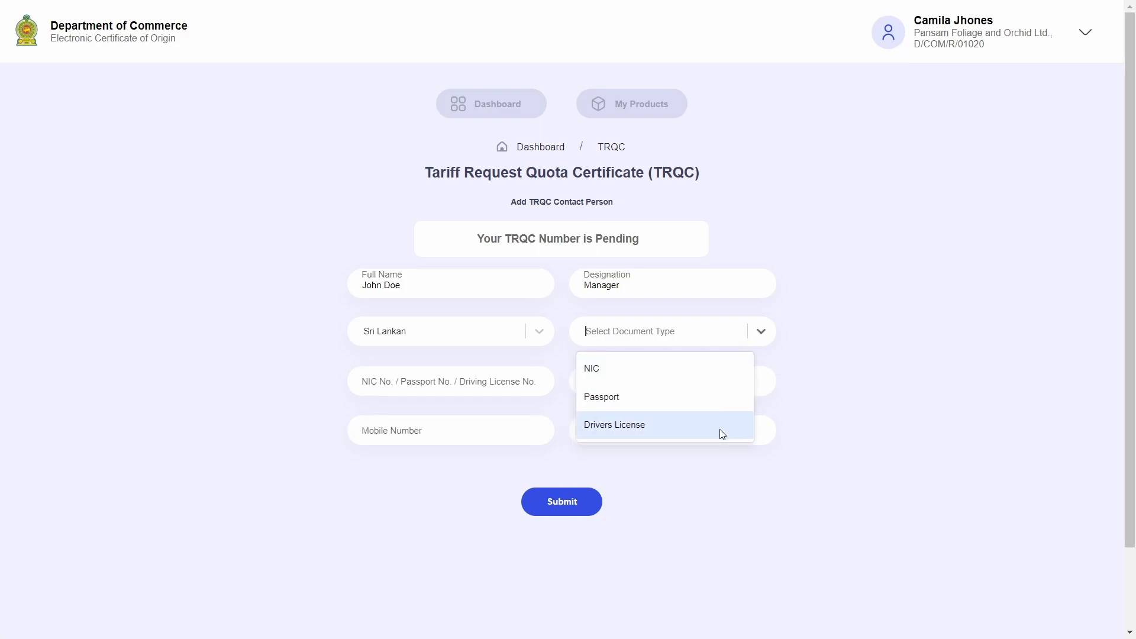
left_click(714, 381)
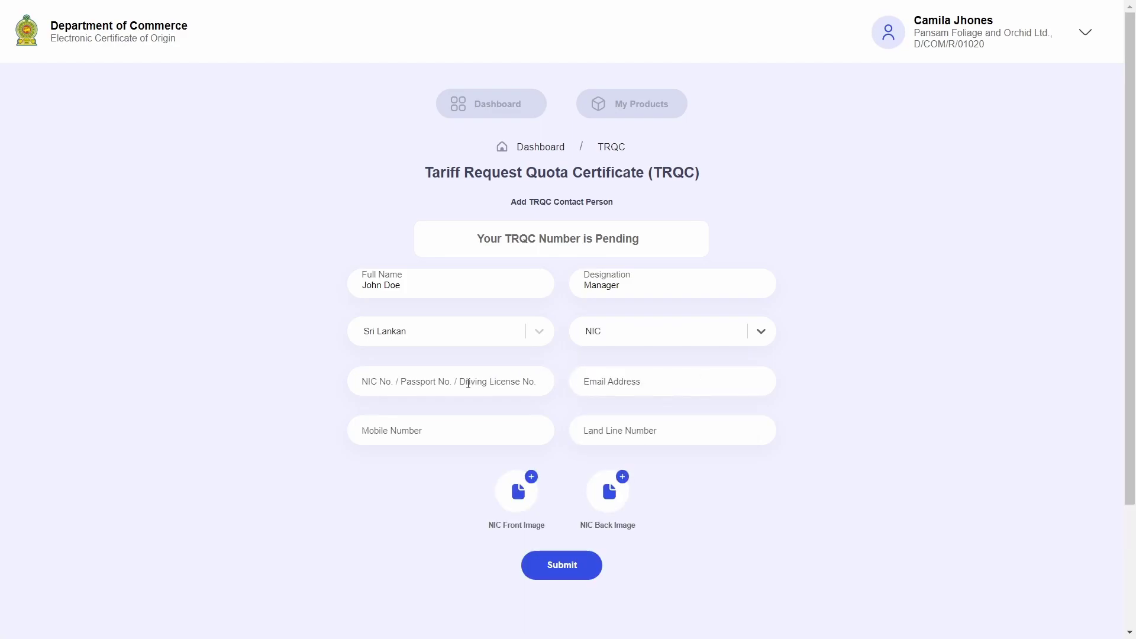
left_click(492, 383)
type("1234")
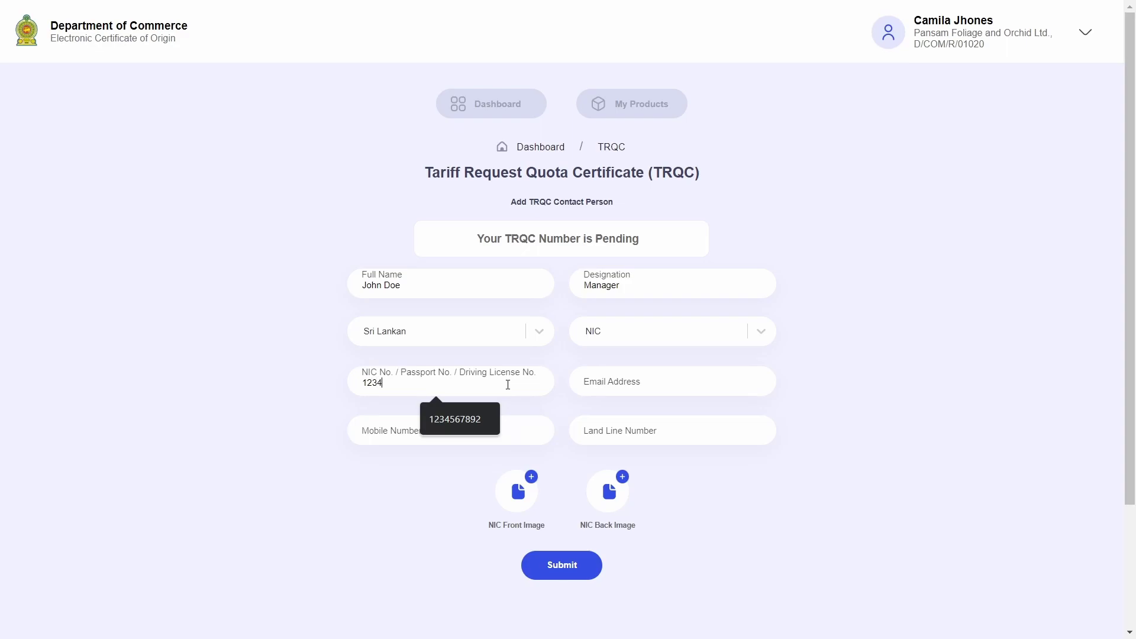
type("56789V")
- Fill in the contact's e-mail address, mobile number and land line number
left_click(615, 380)
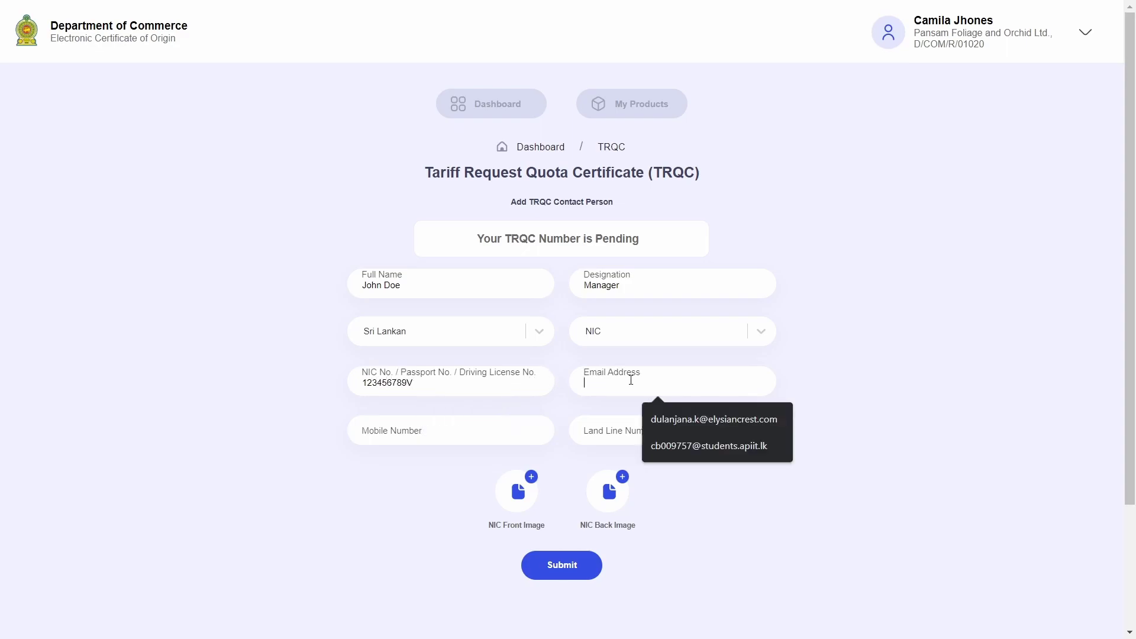
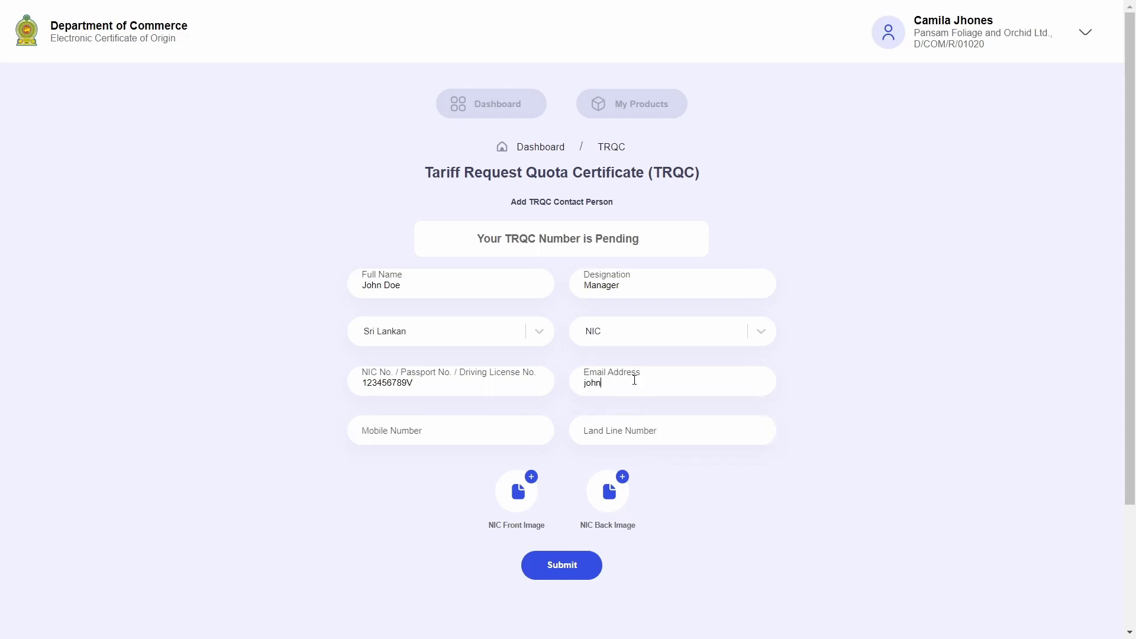
key("Tab")
type("123")
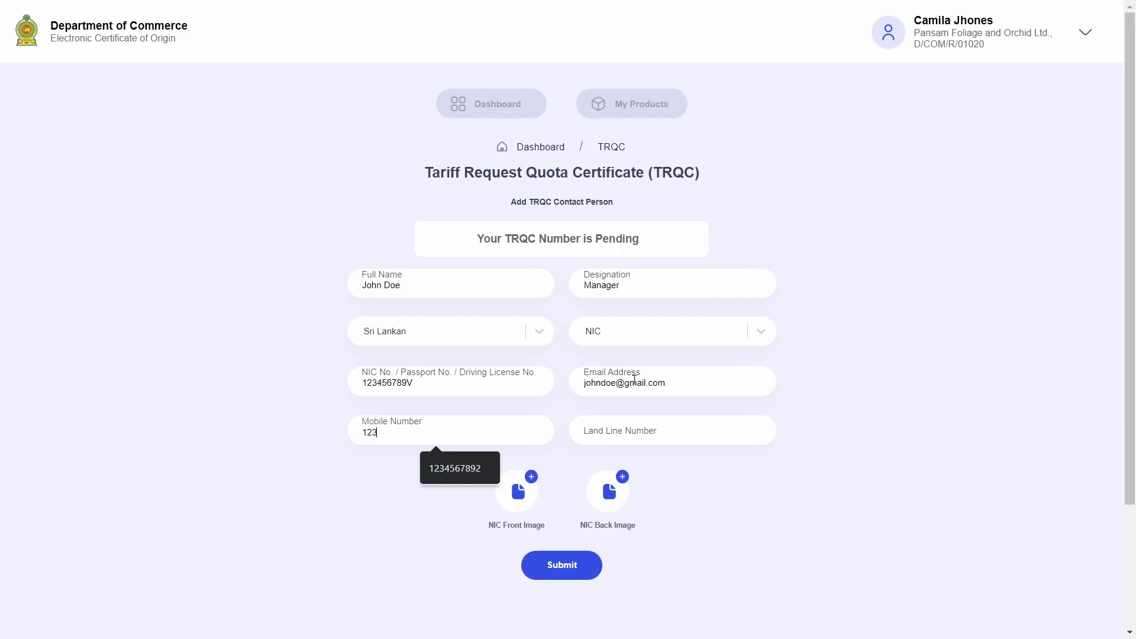
type("4567891")
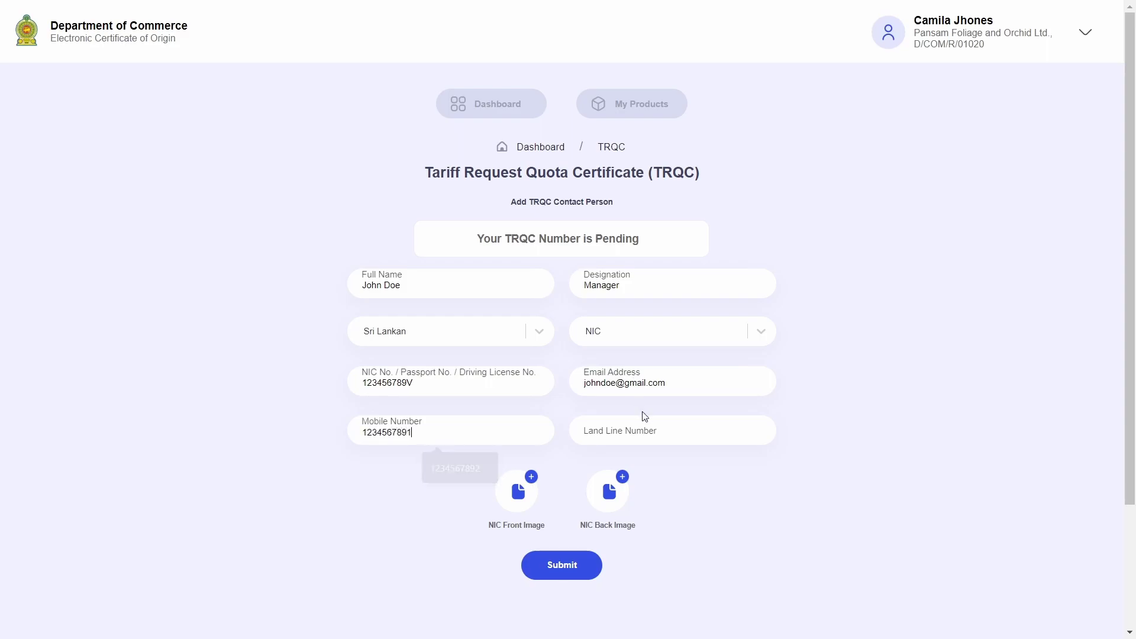
left_click(663, 433)
type("1234")
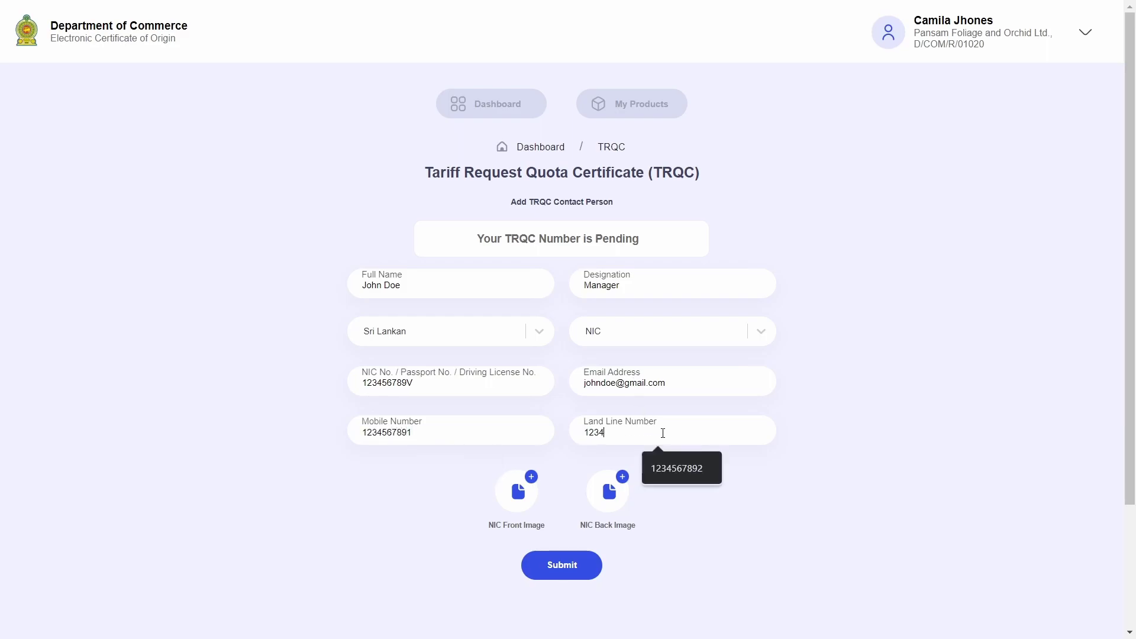
type("567891")
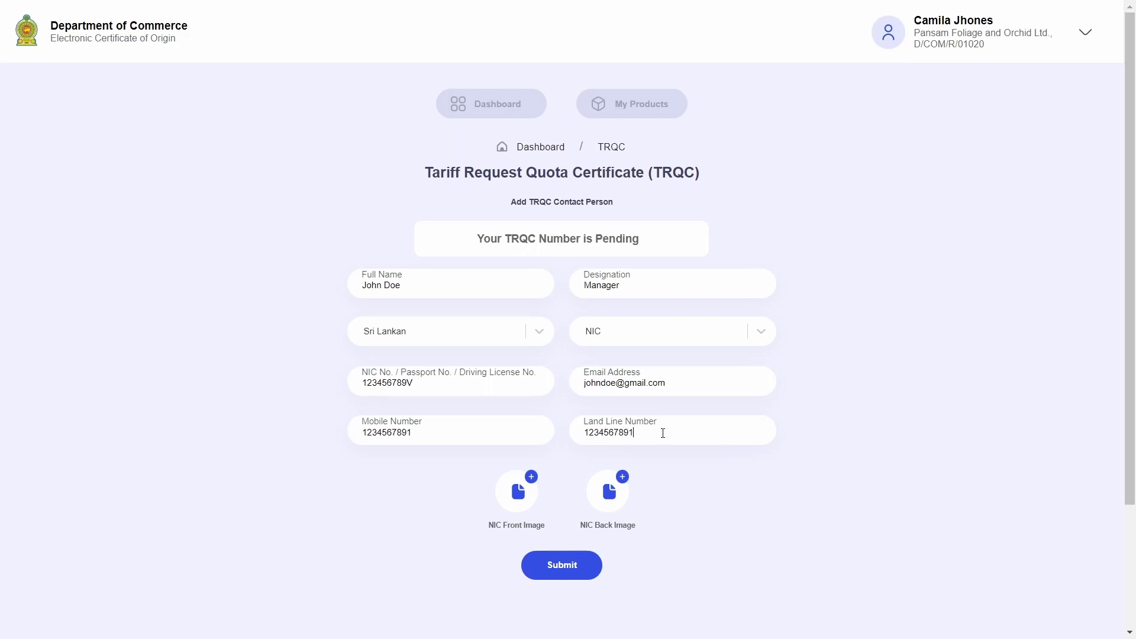
scroll(824, 413, "down", 1)
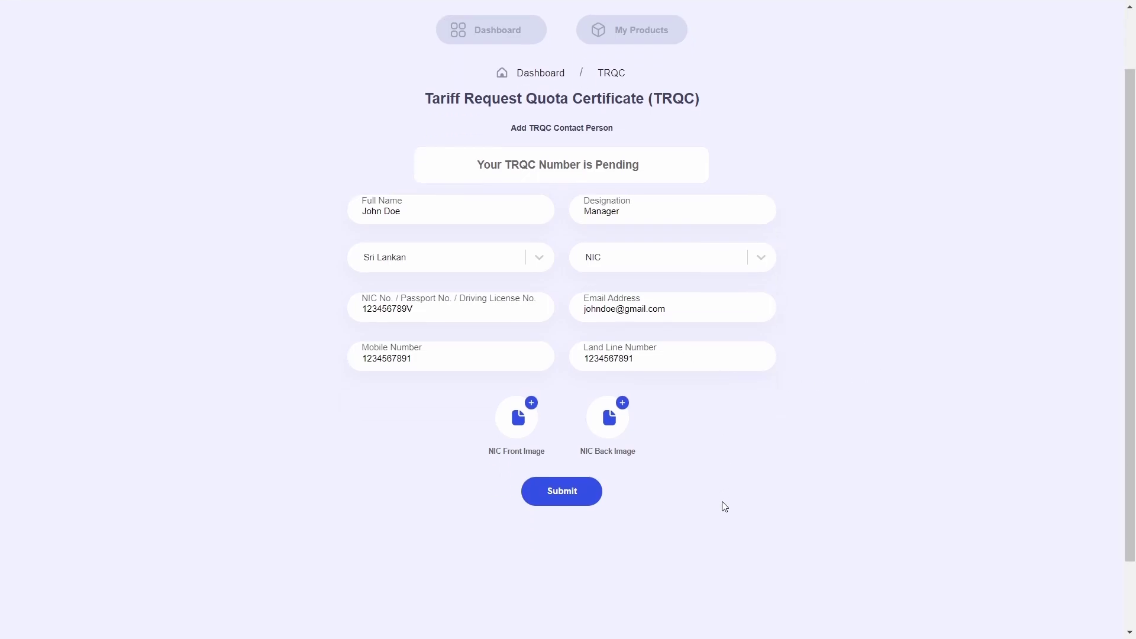
- Upload the NIC Front file as the NIC front image
left_click(527, 417)
left_click(554, 408)
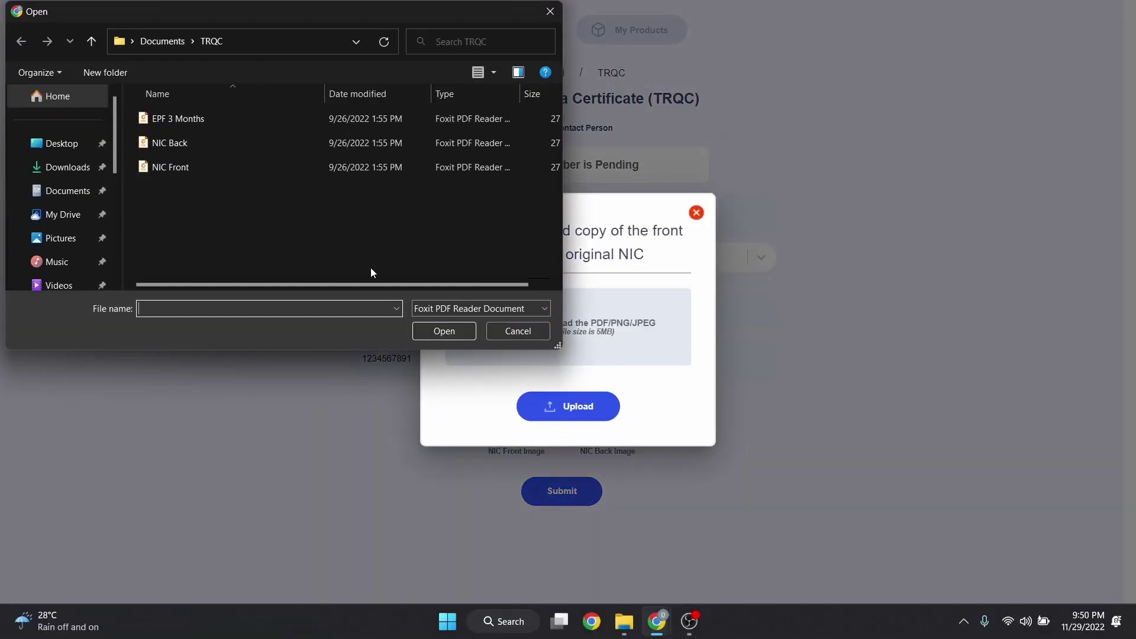
left_click(231, 166)
left_click(433, 327)
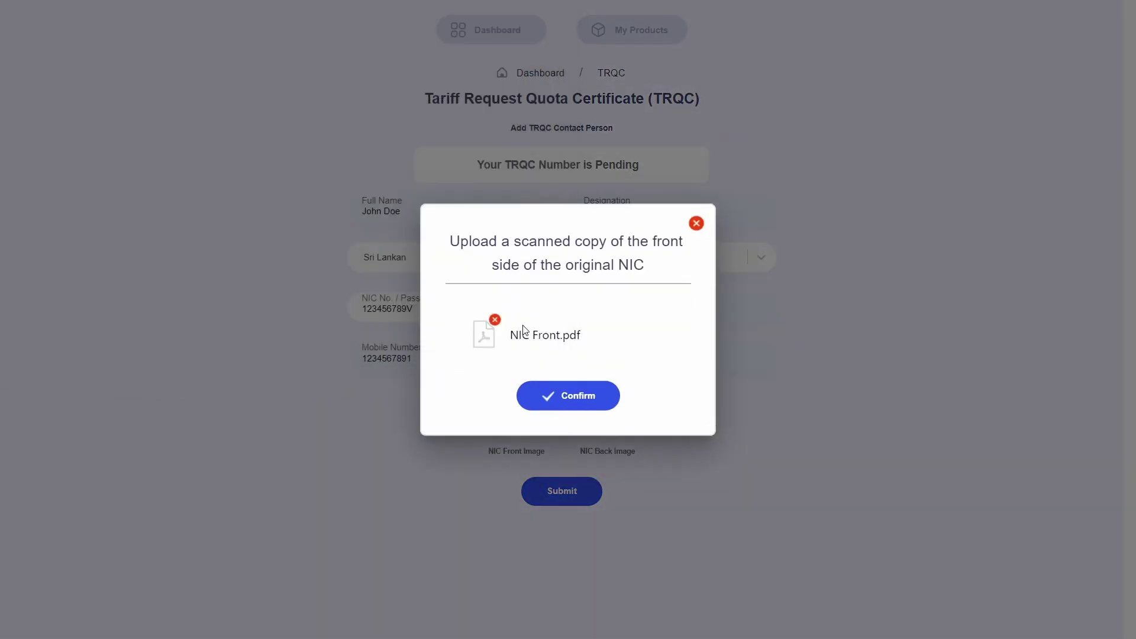
left_click(582, 393)
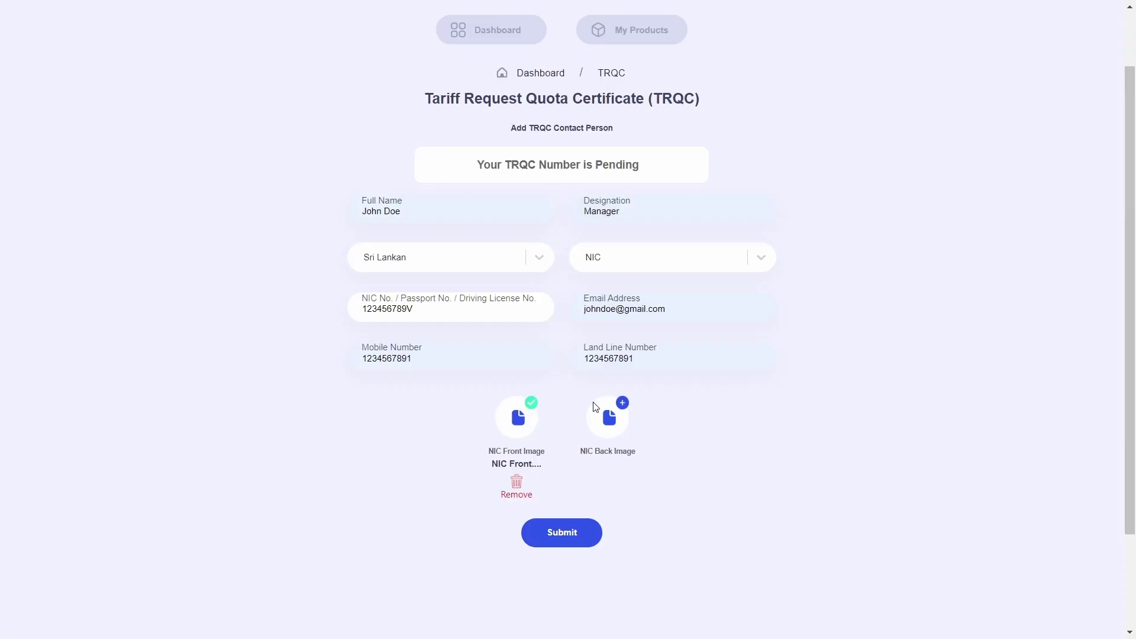
- Upload the NIC Back file as the NIC back image and submit the form
left_click(618, 435)
left_click(592, 408)
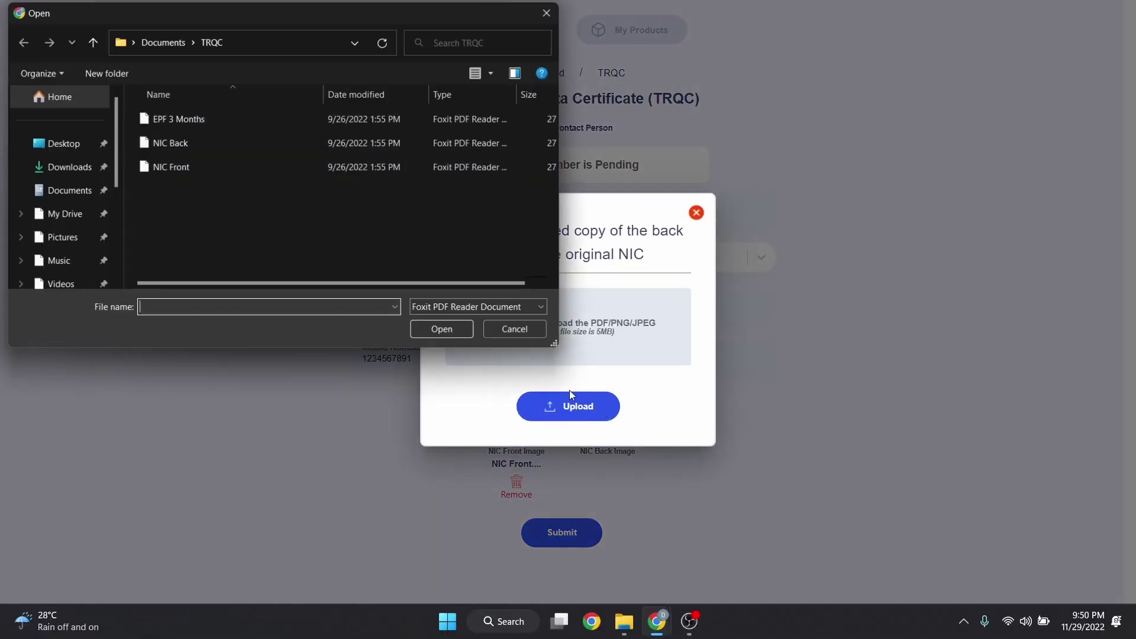
left_click(261, 144)
left_click(444, 331)
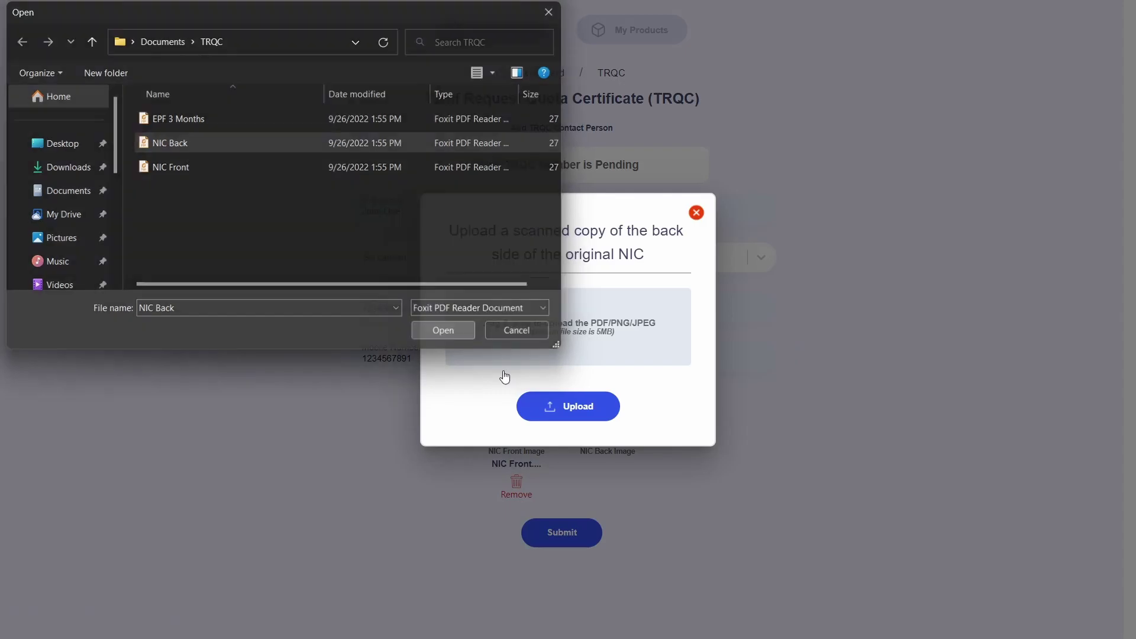
left_click(584, 399)
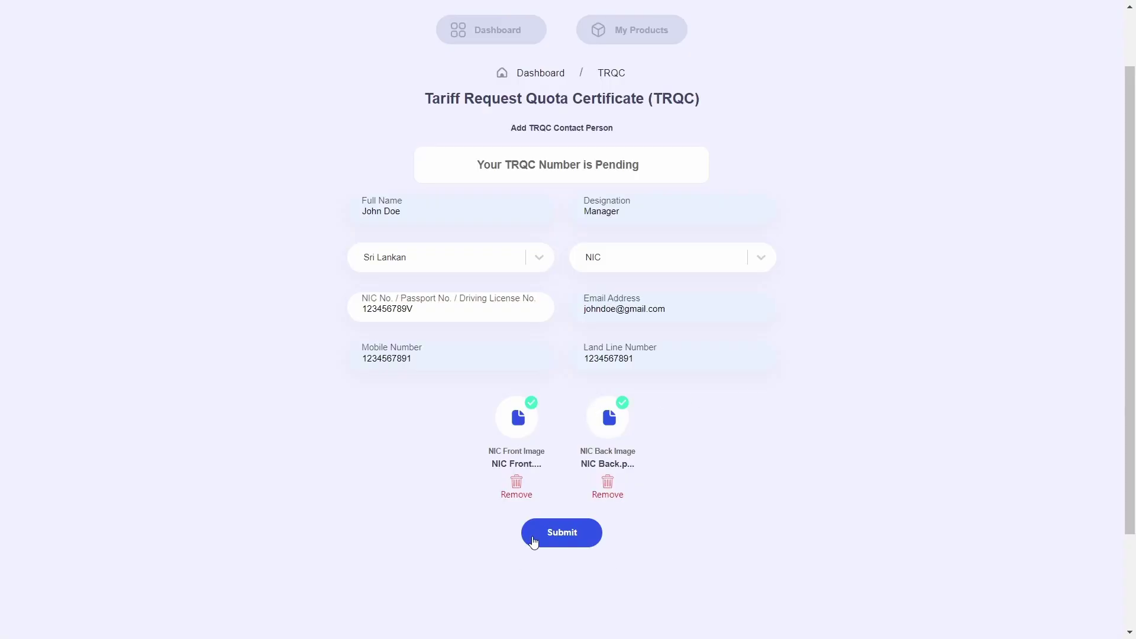
left_click(533, 540)
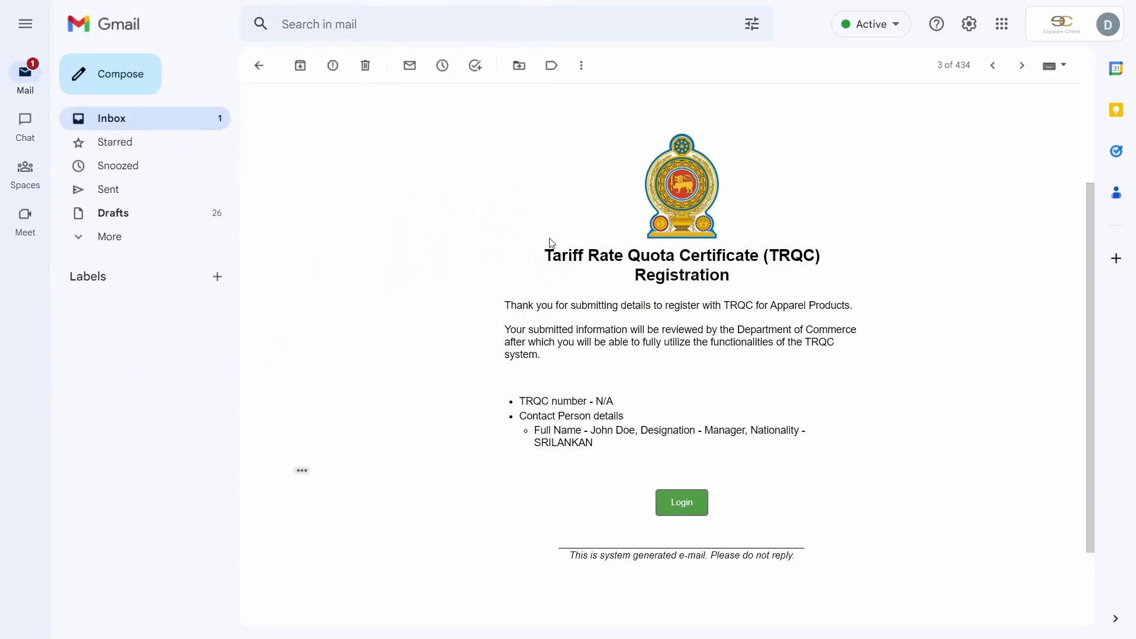
- Highlight the confirmation e-mail's registration title, thank-you paragraph and contact details line
left_click_drag(548, 243, 799, 264)
left_click_drag(501, 305, 744, 330)
left_click_drag(593, 430, 740, 431)
left_click(757, 445)
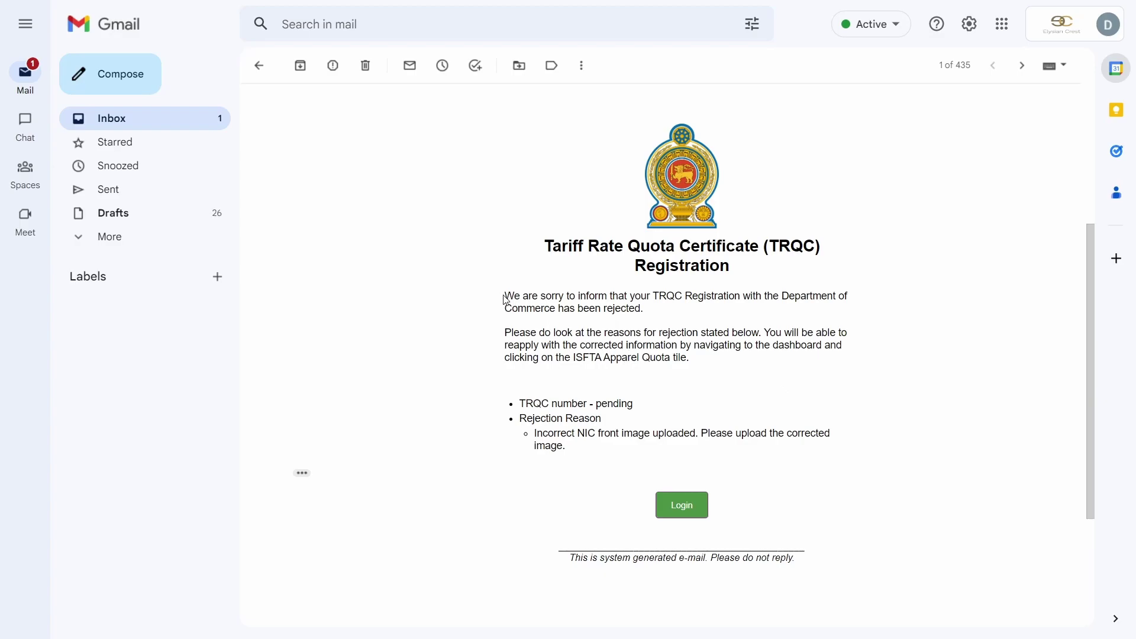
- Highlight the rejection notice, reapply instructions and incorrect NIC front image reason
left_click_drag(505, 296, 711, 309)
left_click(569, 344)
left_click_drag(509, 333, 743, 373)
left_click(743, 372)
left_click_drag(521, 427, 604, 424)
left_click(604, 424)
left_click_drag(536, 431, 903, 449)
left_click(618, 450)
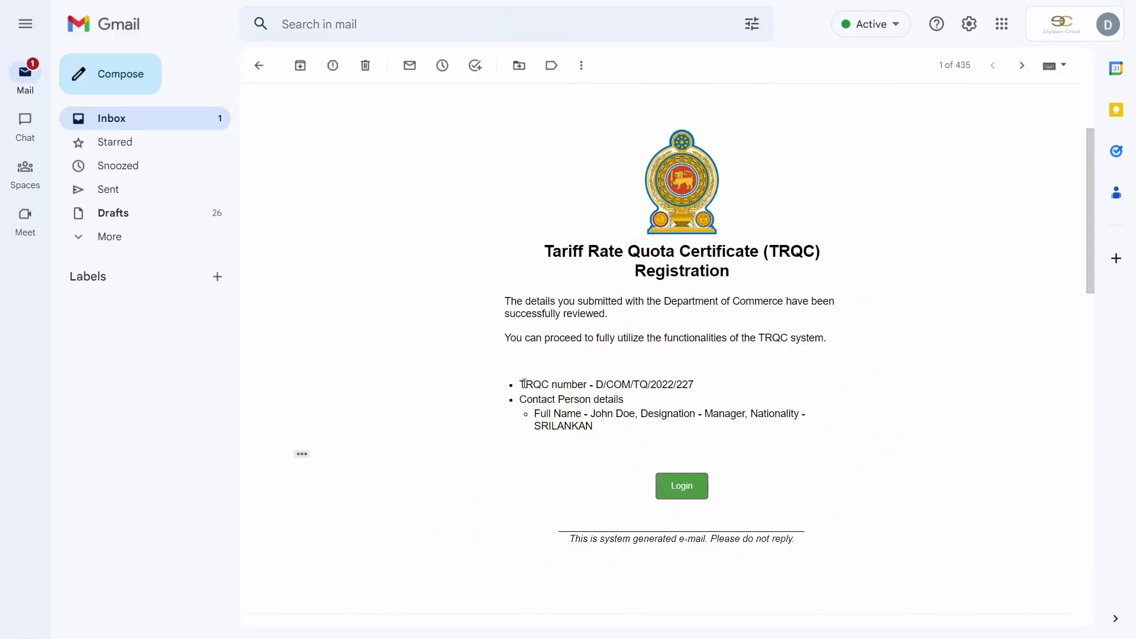
- Highlight the assigned TRQC number line in the approval e-mail
left_click_drag(520, 385, 715, 383)
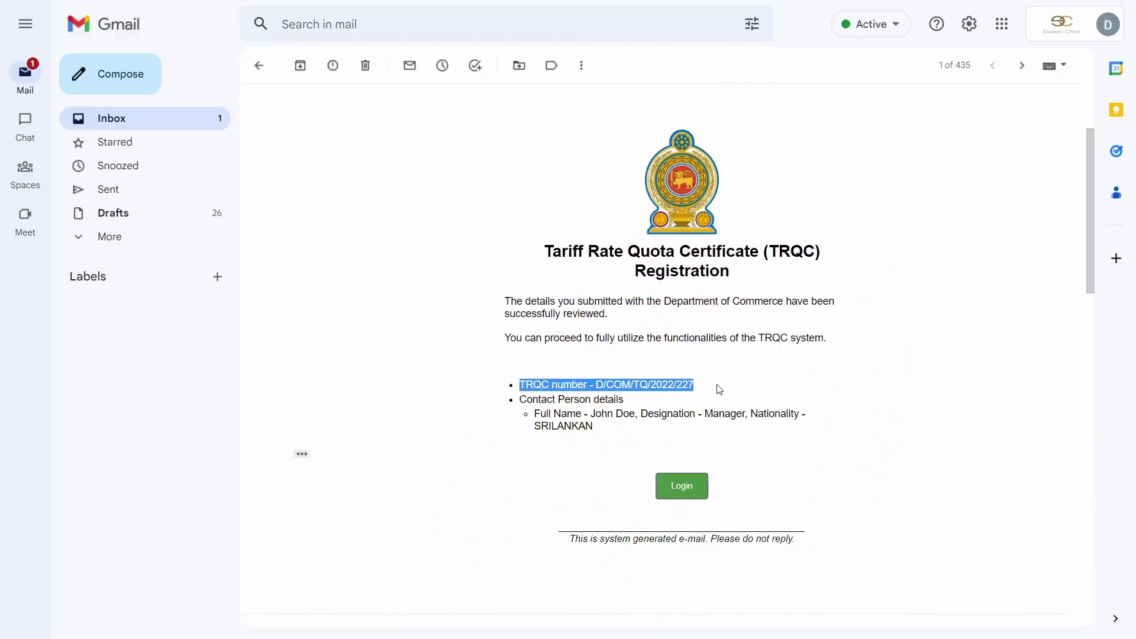
left_click(660, 390)
left_click_drag(521, 384, 700, 398)
left_click(700, 413)
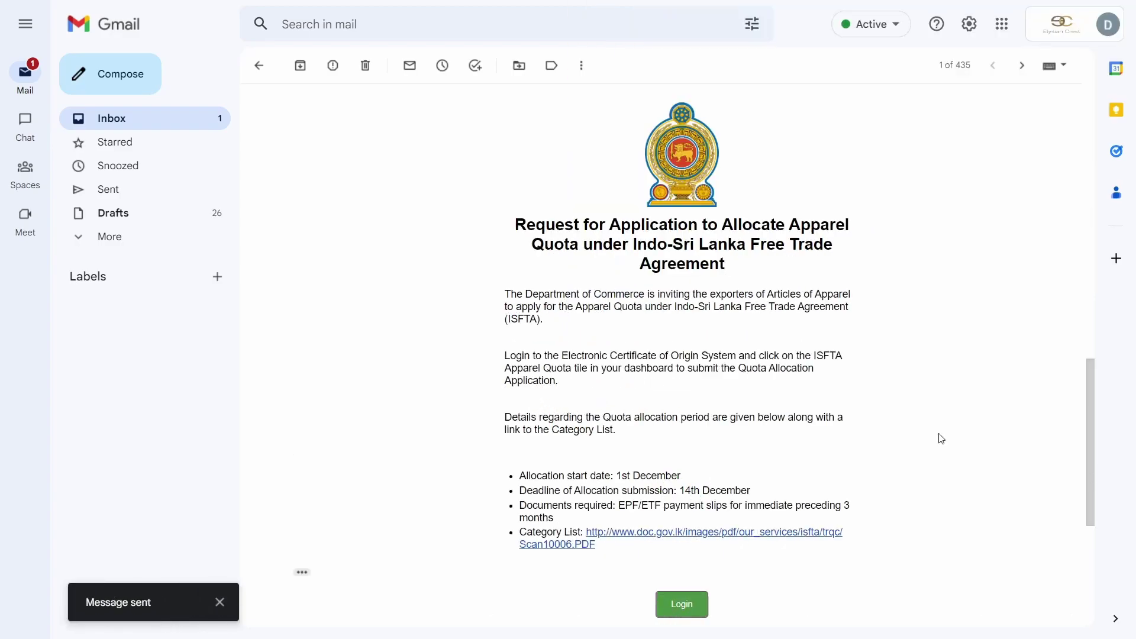
- Dismiss the 'Message sent' notice and highlight the 1st December start, 14th December deadline and invitation paragraphs
left_click(226, 603)
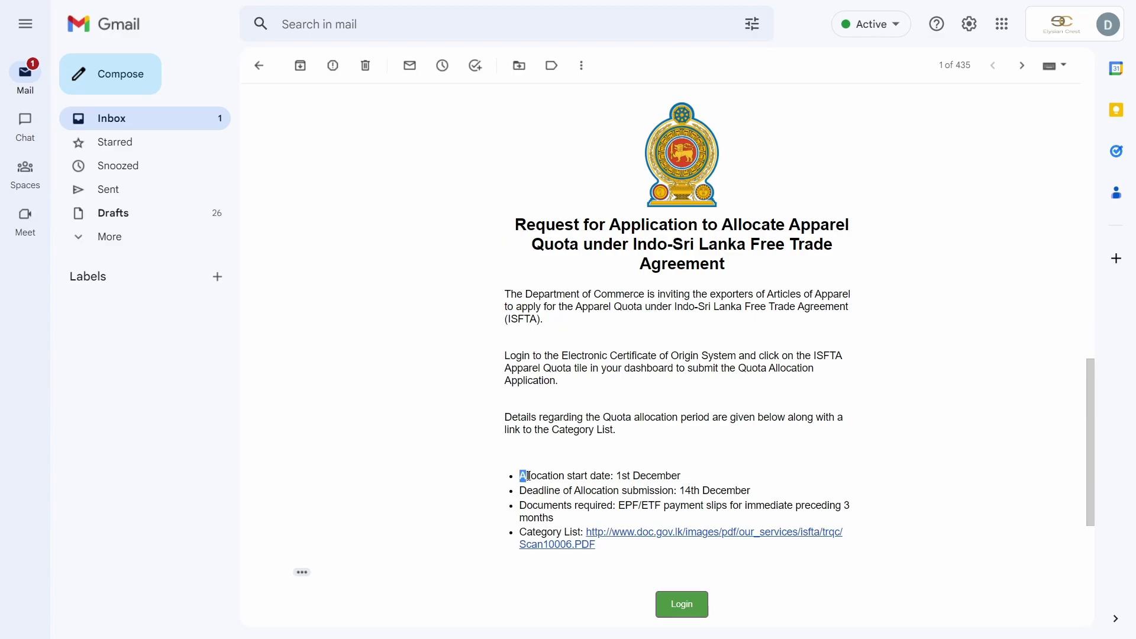
left_click_drag(520, 476, 687, 477)
left_click(523, 507)
left_click_drag(524, 489, 750, 492)
left_click(776, 485)
left_click_drag(508, 323, 632, 452)
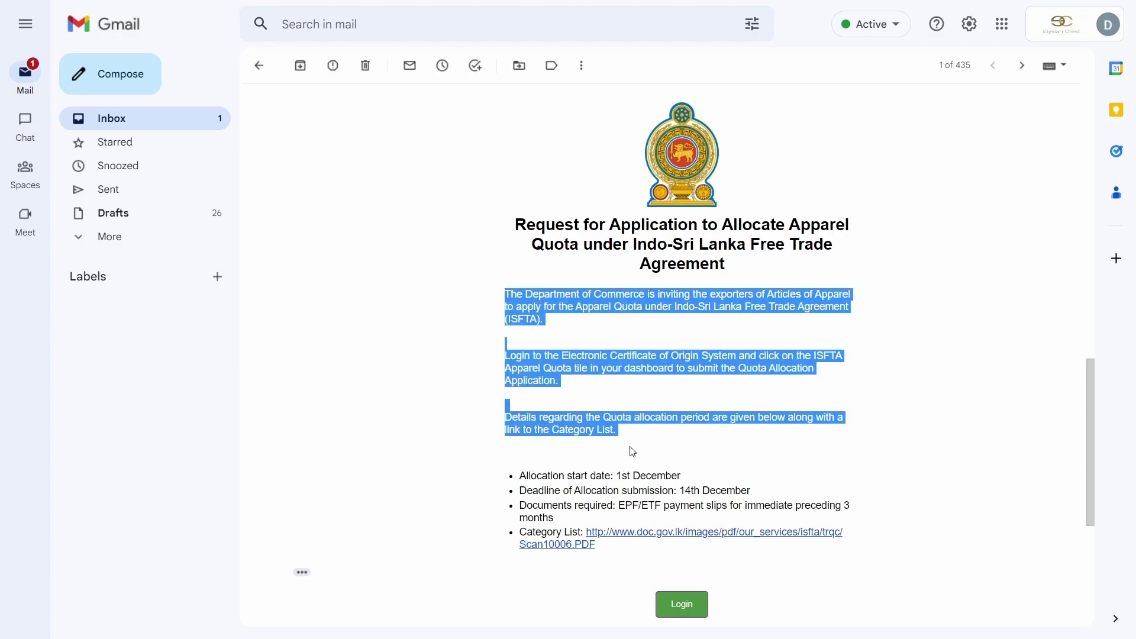
left_click(648, 457)
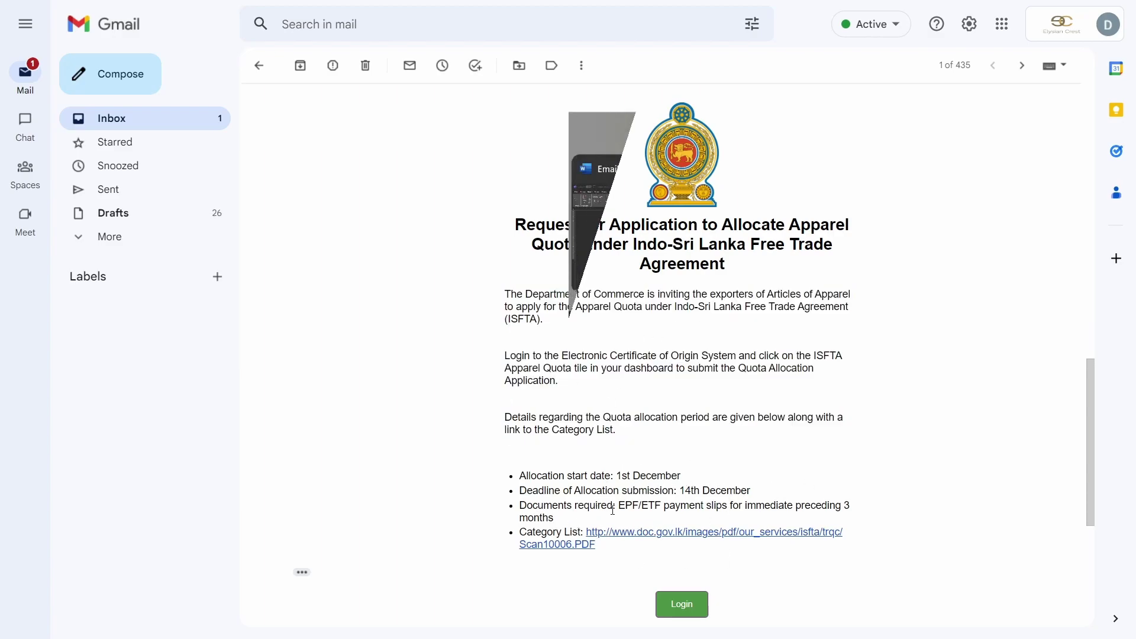
- Open the ISFTA Apparel Quota Allocation form in the portal and its apparel category list PDF
key("alt+Tab")
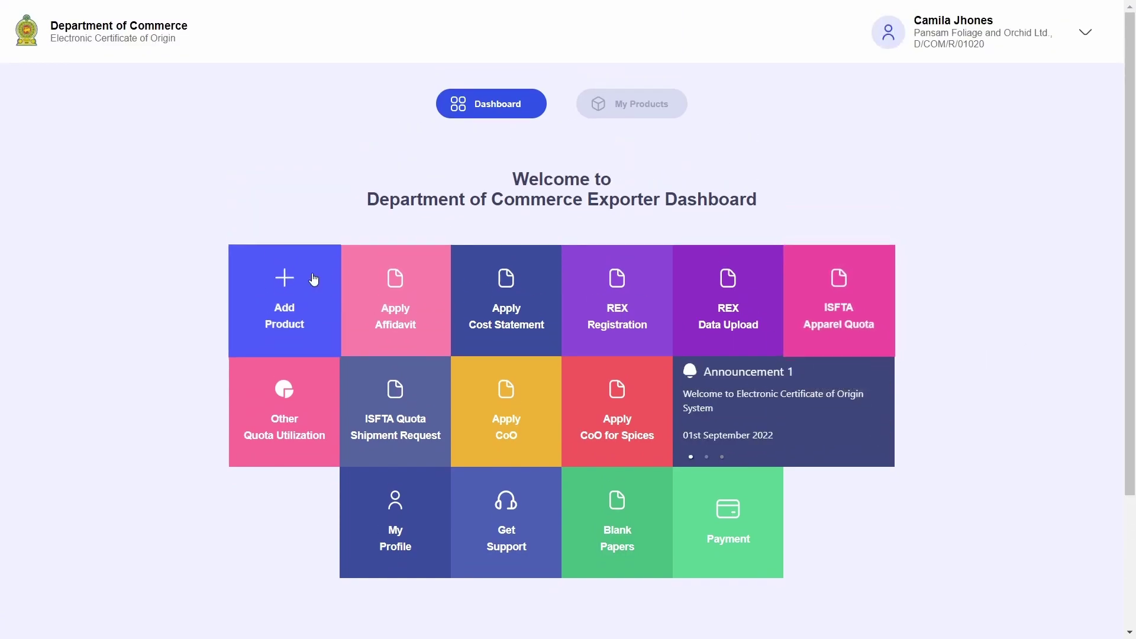
mouse_move(870, 323)
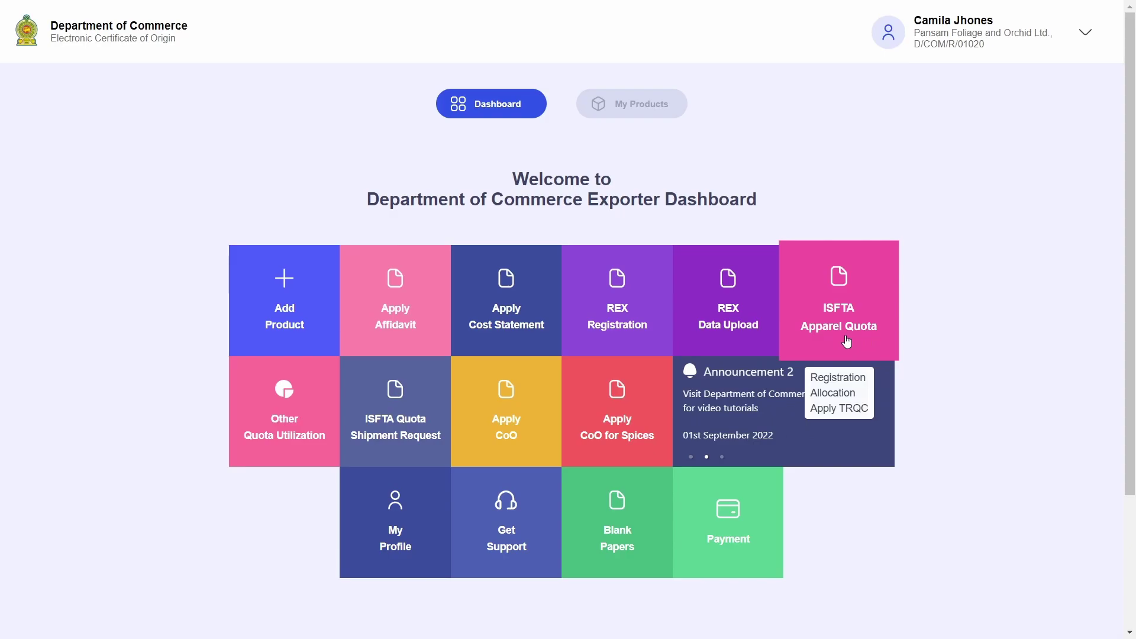
left_click(847, 342)
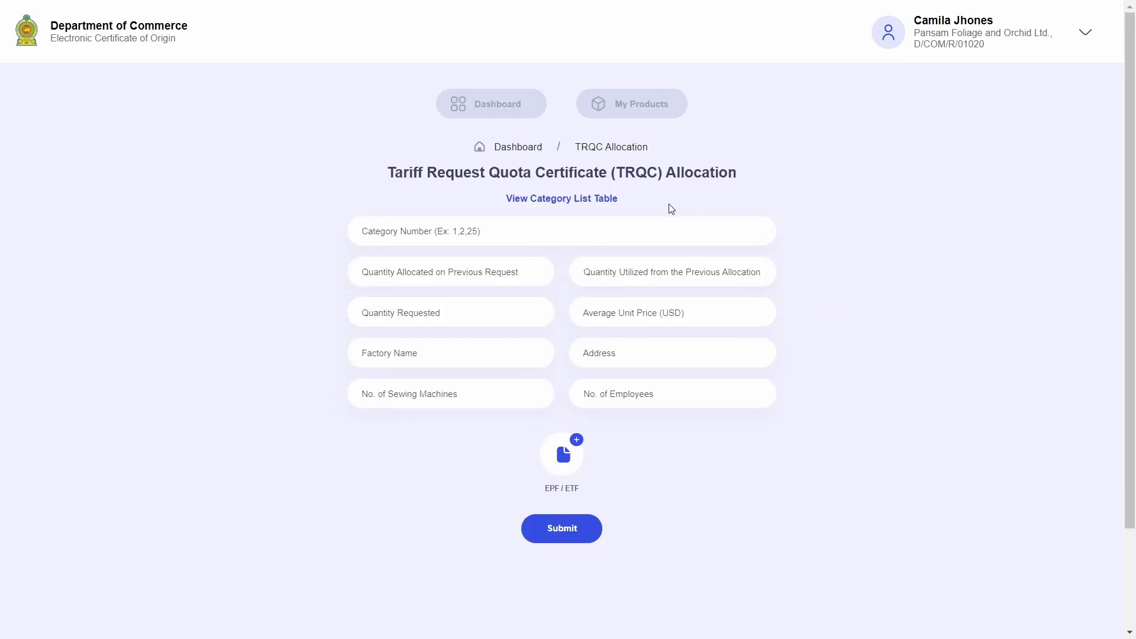
left_click_drag(396, 170, 854, 178)
left_click(853, 190)
left_click(583, 201)
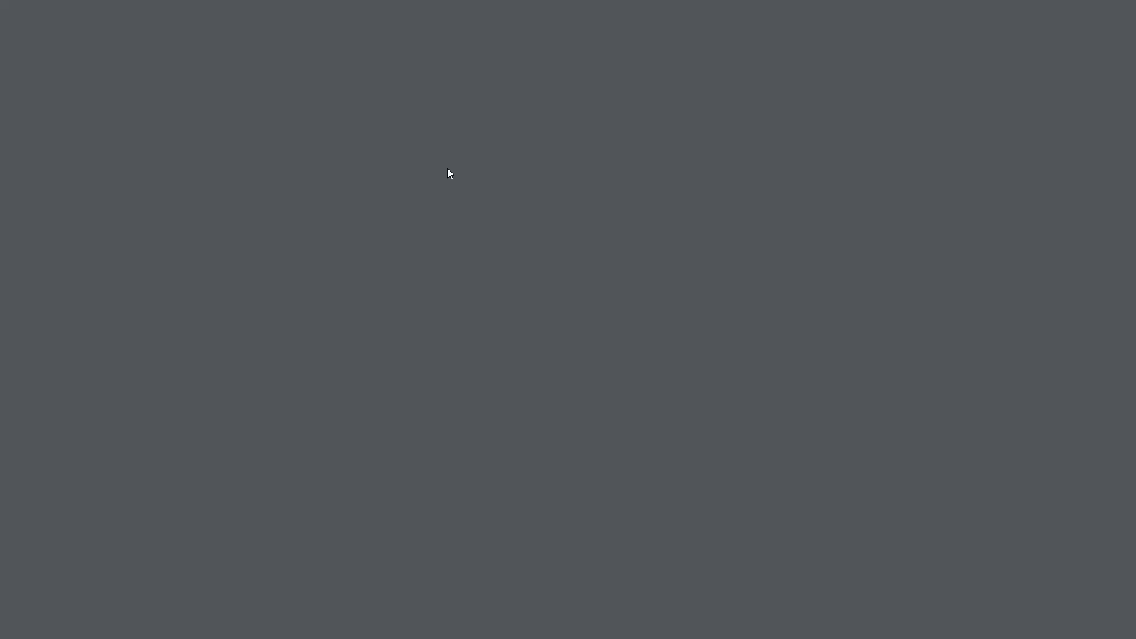
- Scroll the 37-category apparel PDF, then return to the TRQC Allocation form in full screen
scroll(692, 296, "down", 6)
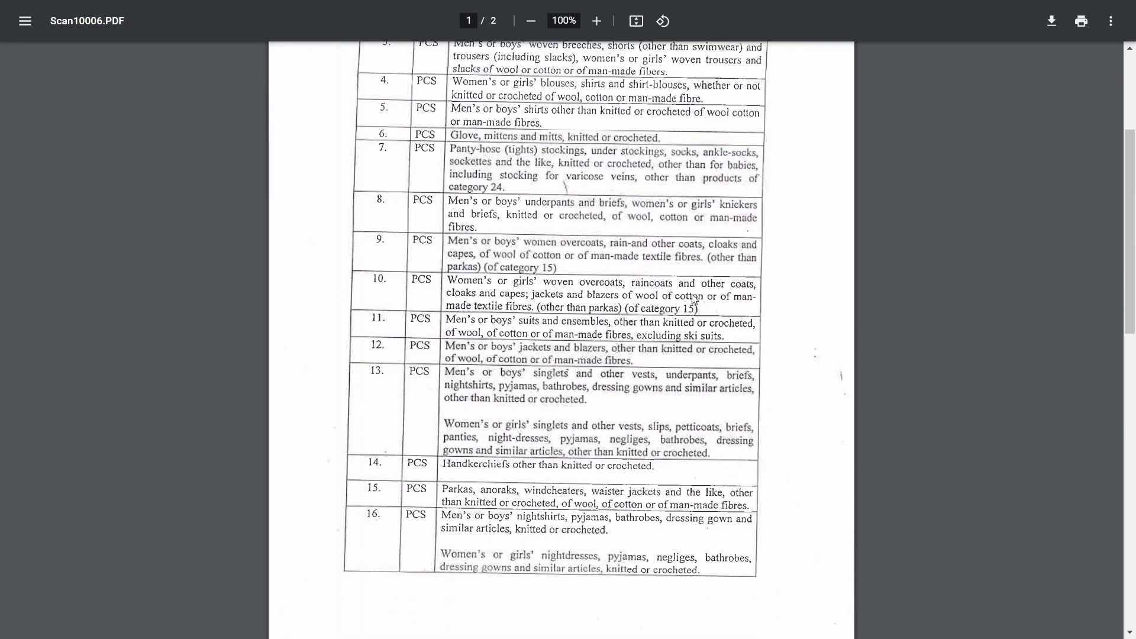
scroll(693, 296, "down", 10)
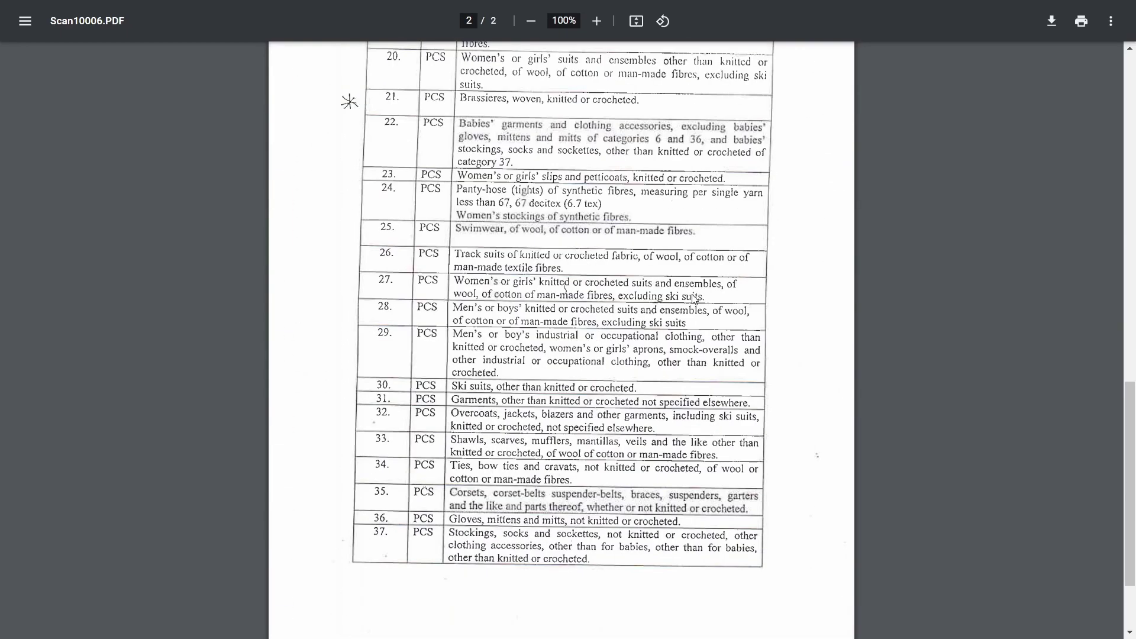
scroll(694, 299, "up", 16)
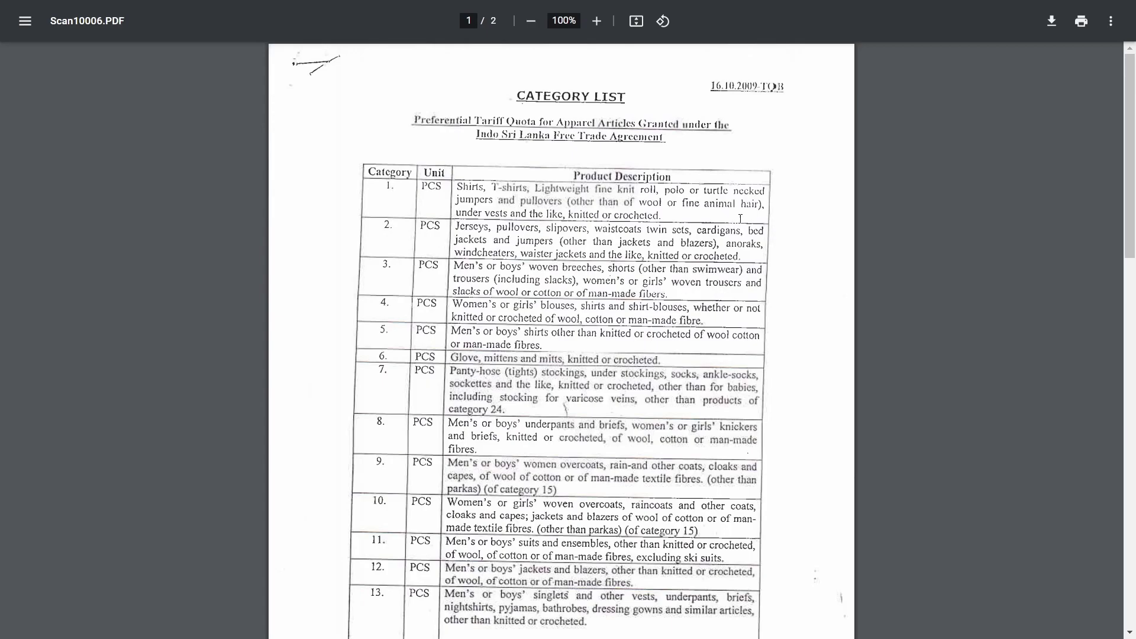
key("F11")
key("ctrl+shift+Tab")
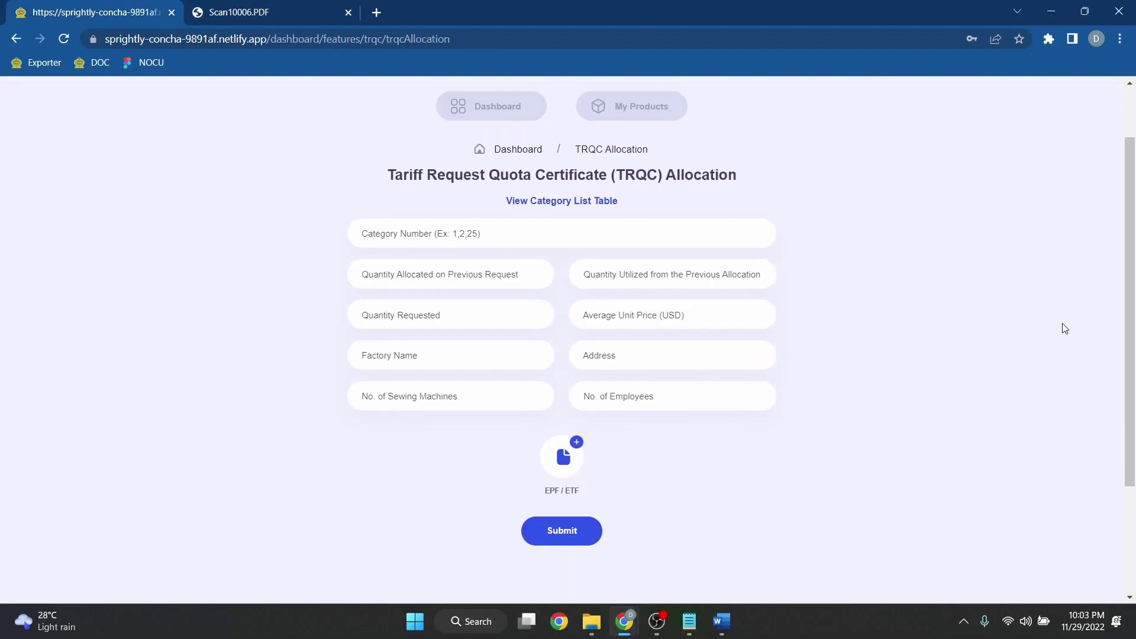
key("F11")
scroll(1066, 329, "up", 1)
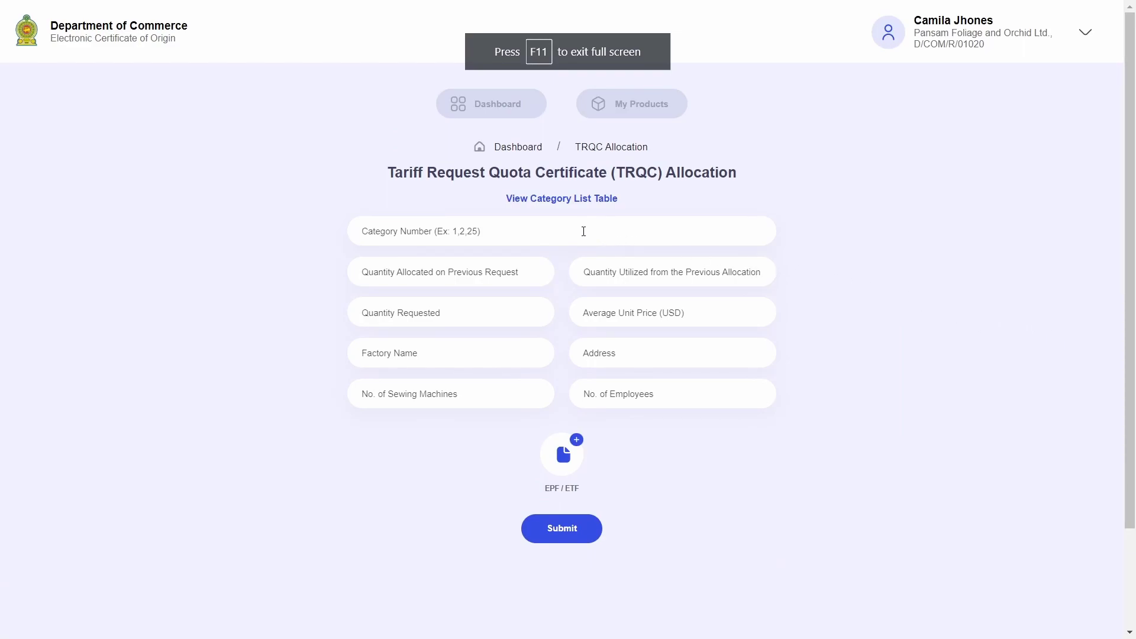
- Enter categories 2,10, previous allocation 100000, utilized 60000, requested 50000 and unit price 3.4 USD
left_click(584, 232)
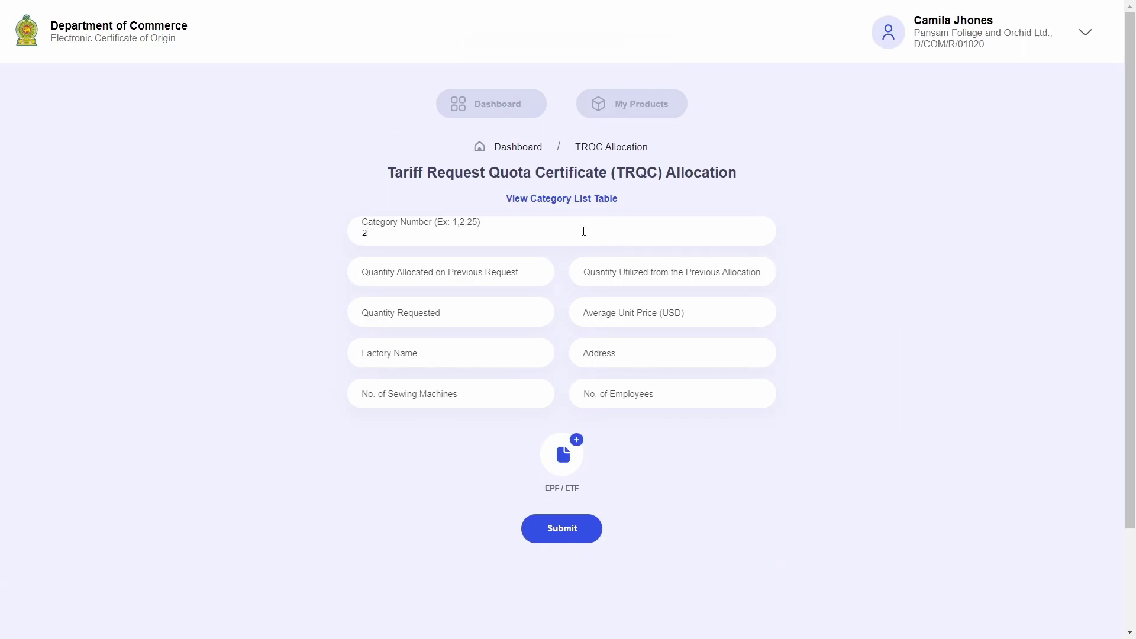
type("2,10")
left_click(424, 271)
type("100000")
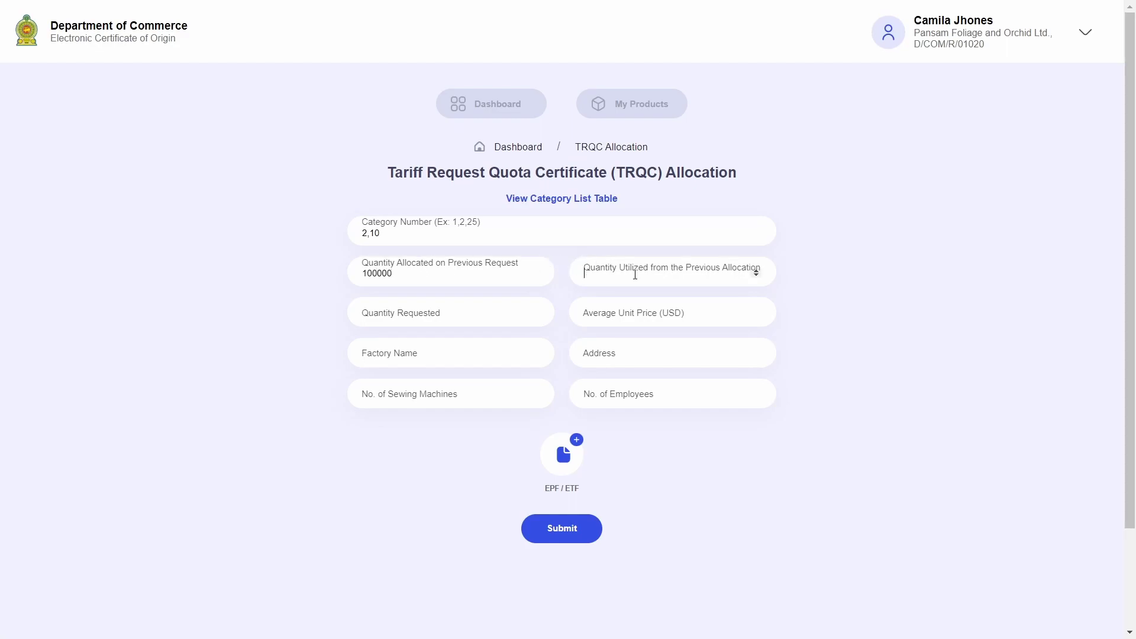
left_click(635, 275)
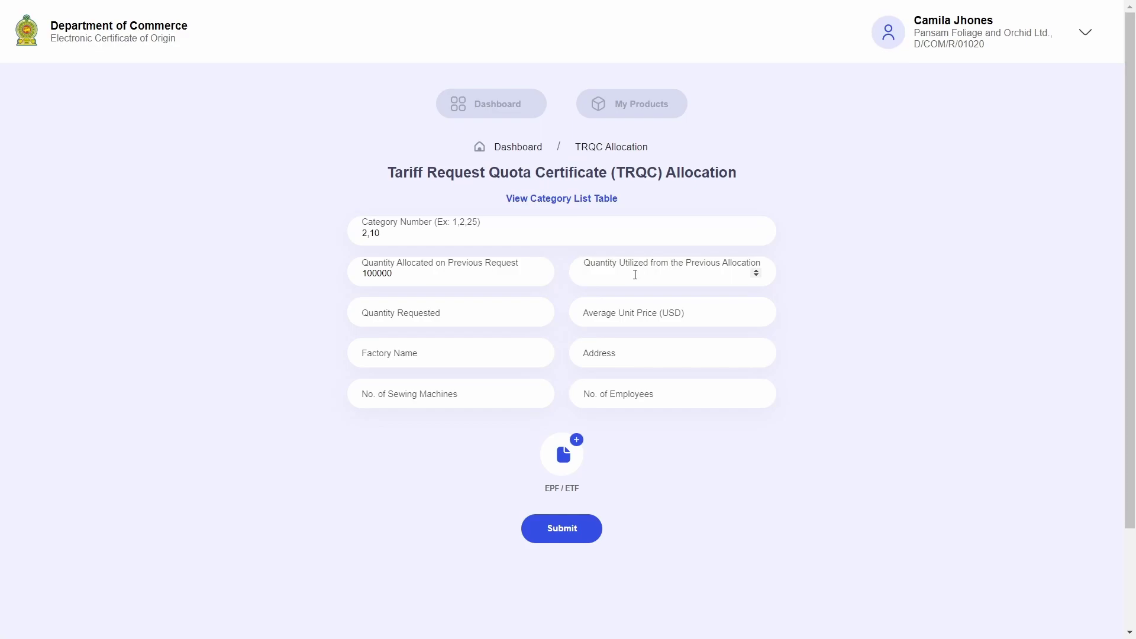
type("60000")
left_click(484, 315)
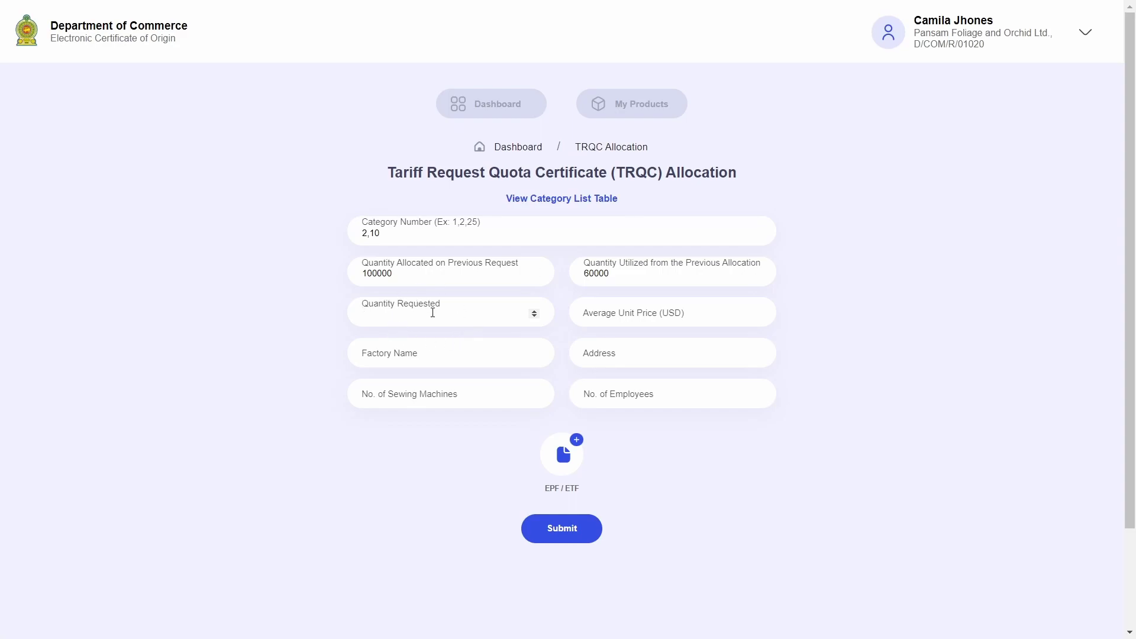
type("50000")
left_click(709, 309)
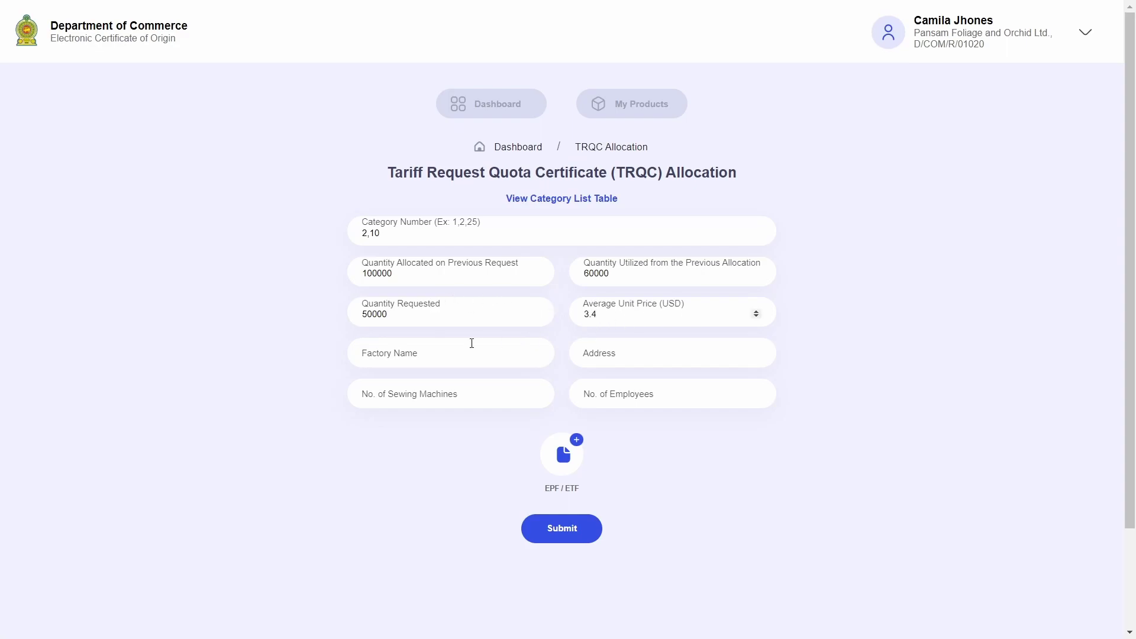
- Enter factory name Otis, its address in Colombo, and 100 employees
left_click(479, 352)
type("Otis")
left_click(617, 356)
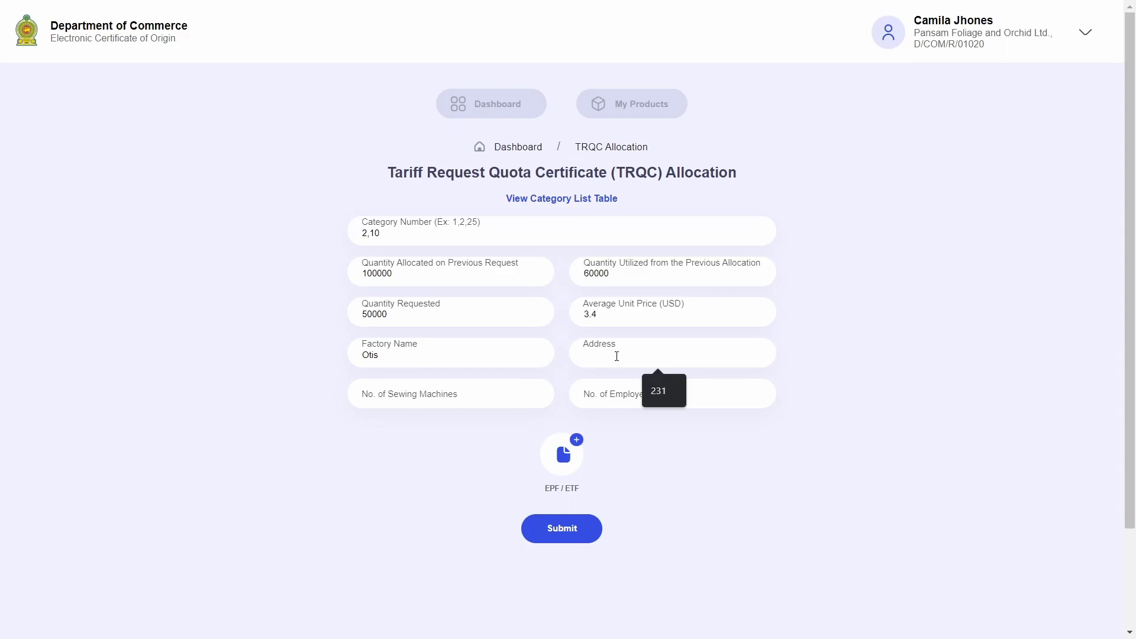
type("Duplica")
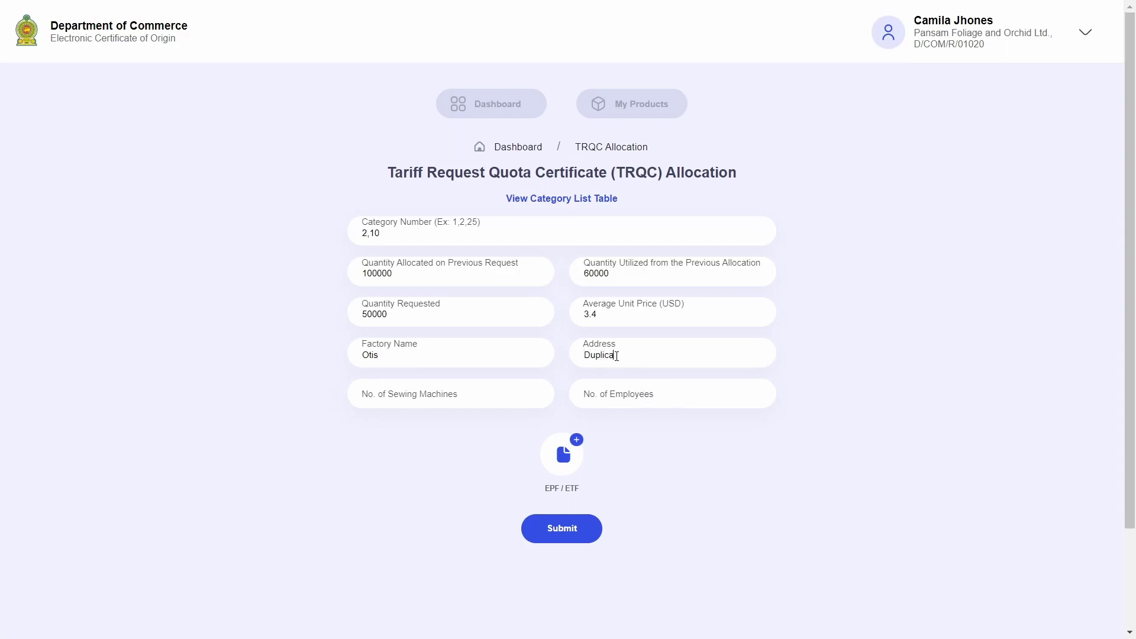
type("tion Road")
type(", Colombo")
type("50")
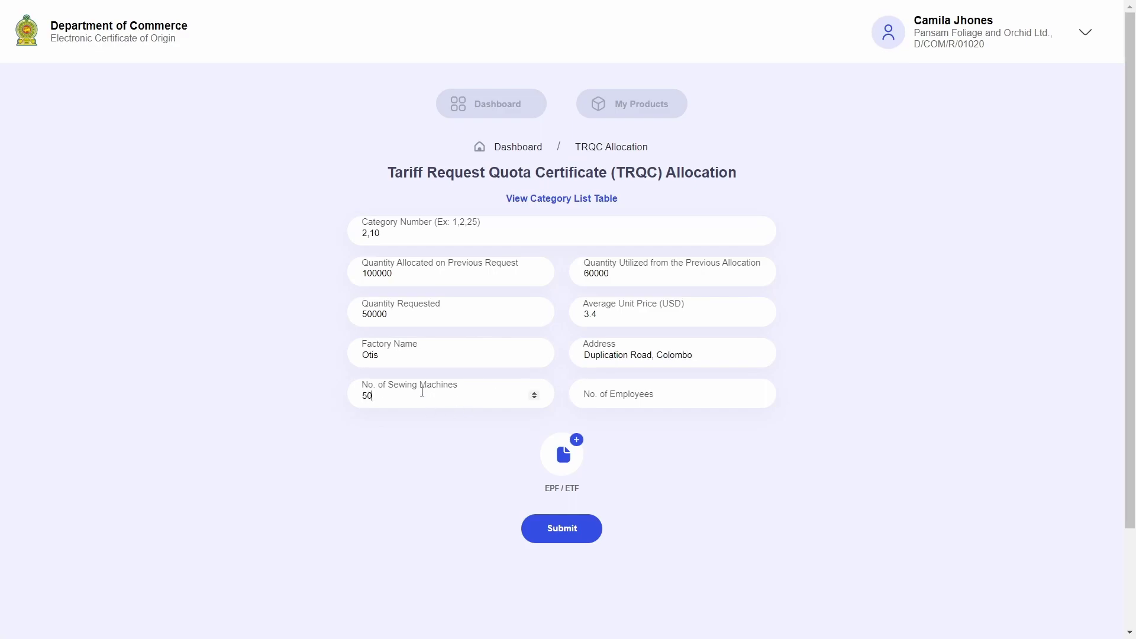
left_click(633, 396)
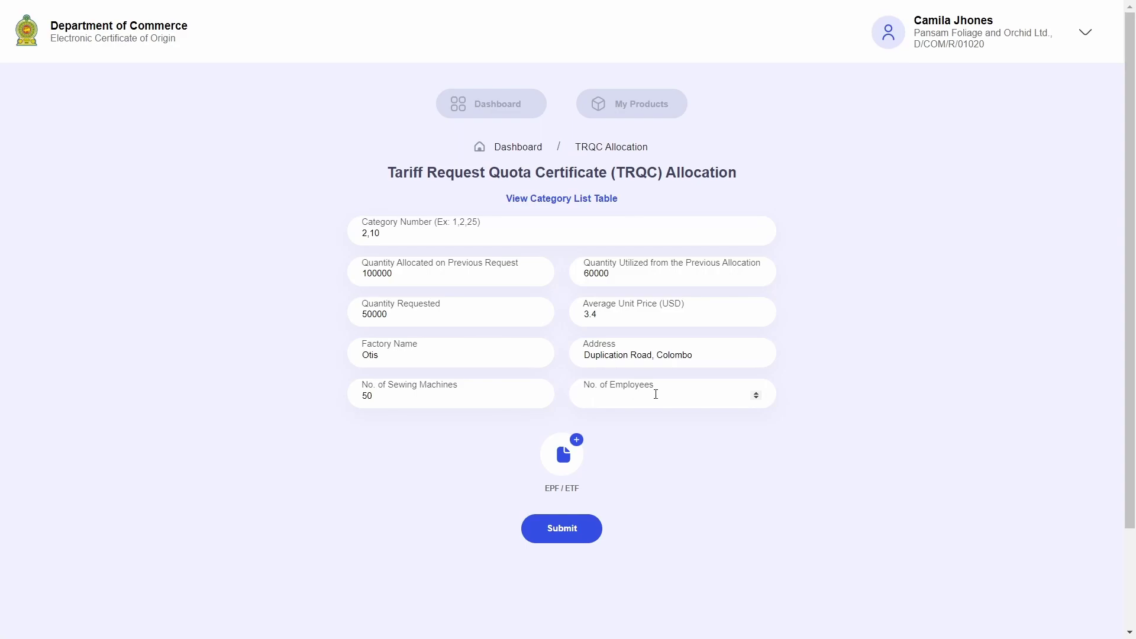
type("100")
scroll(710, 349, "down", 1)
- Upload and confirm EPF 3 Months.pdf as the EPF/ETF document, then submit the quota allocation application
left_click(576, 376)
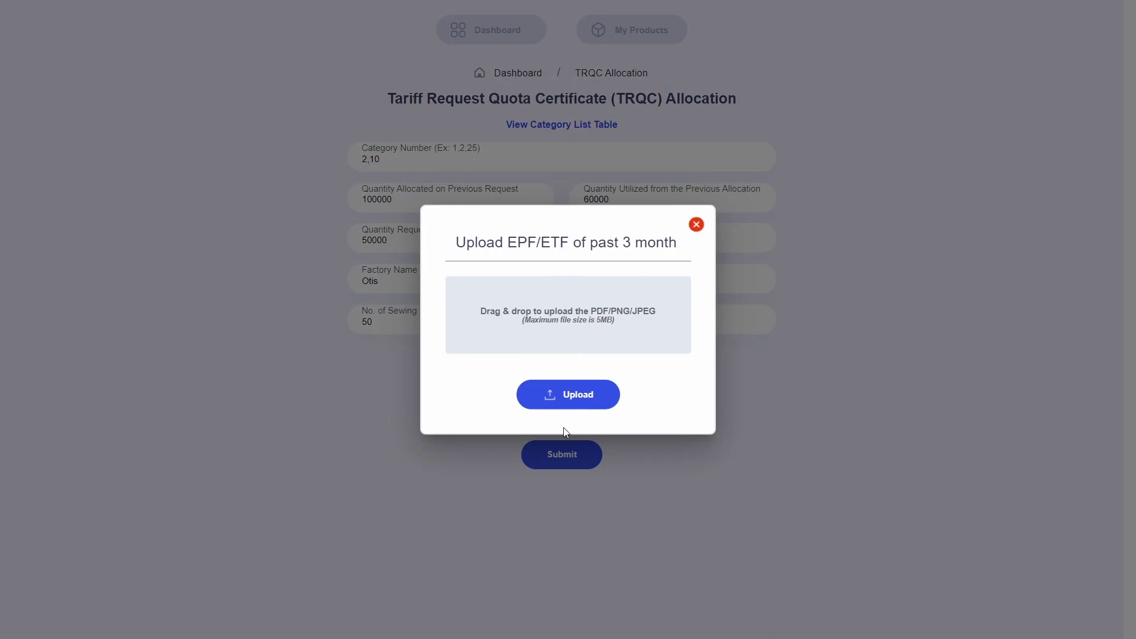
left_click(565, 396)
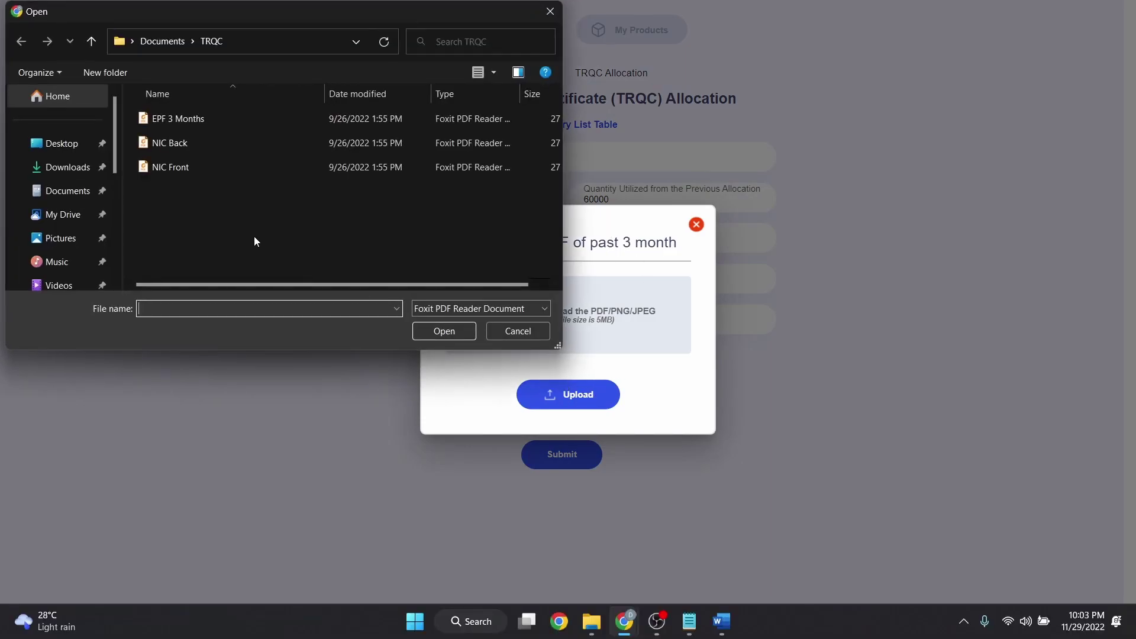
left_click(178, 118)
left_click(457, 329)
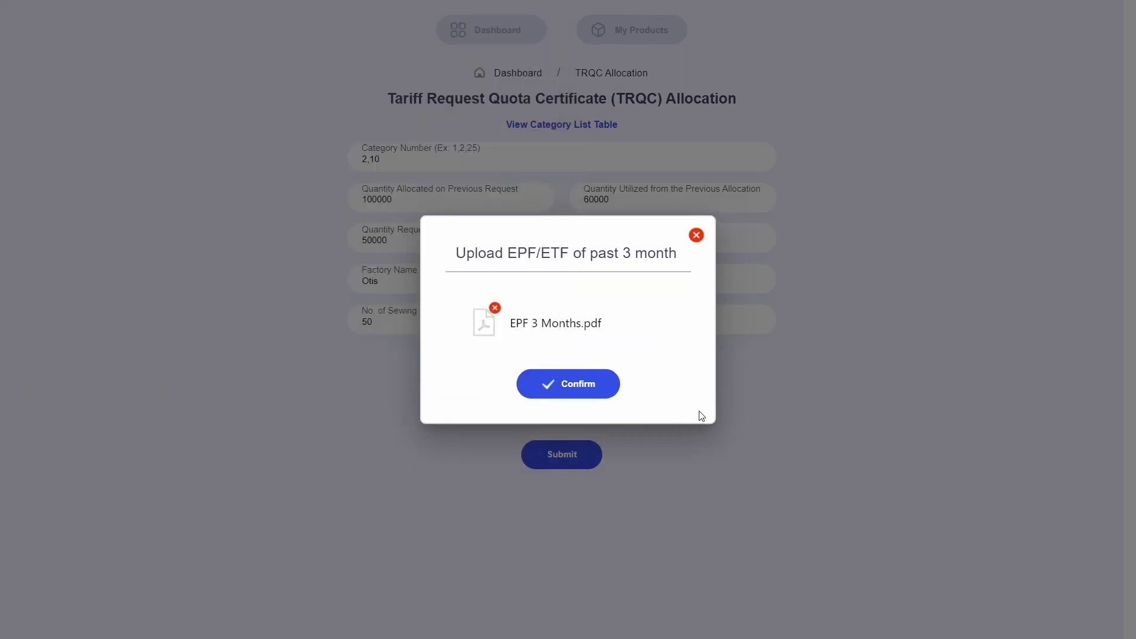
left_click(566, 388)
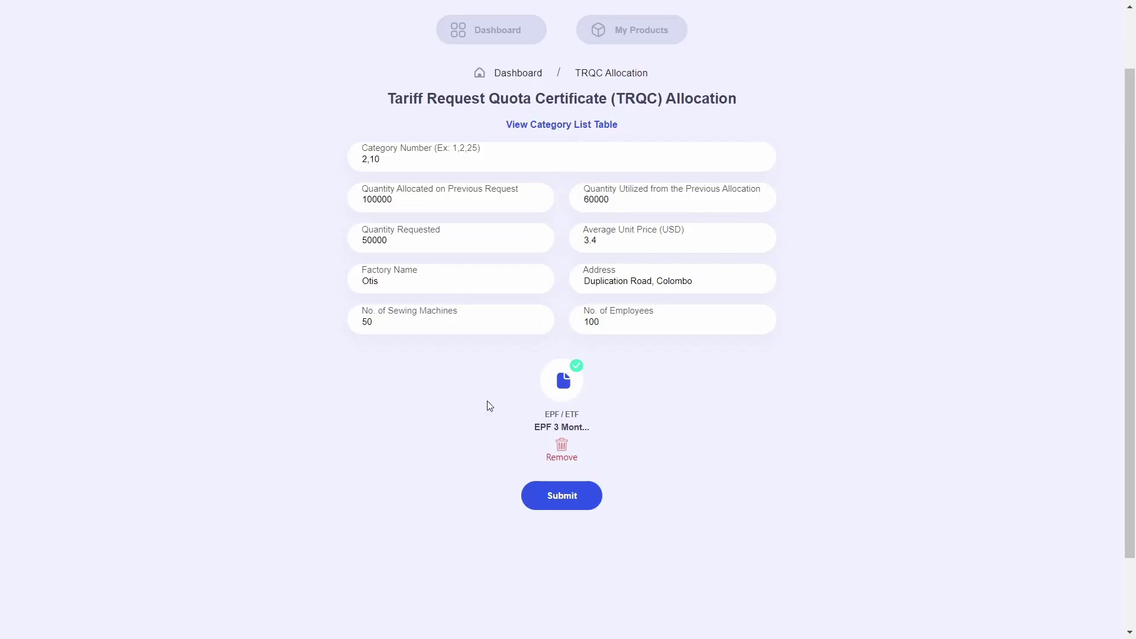
scroll(618, 363, "down", 2)
left_click(559, 432)
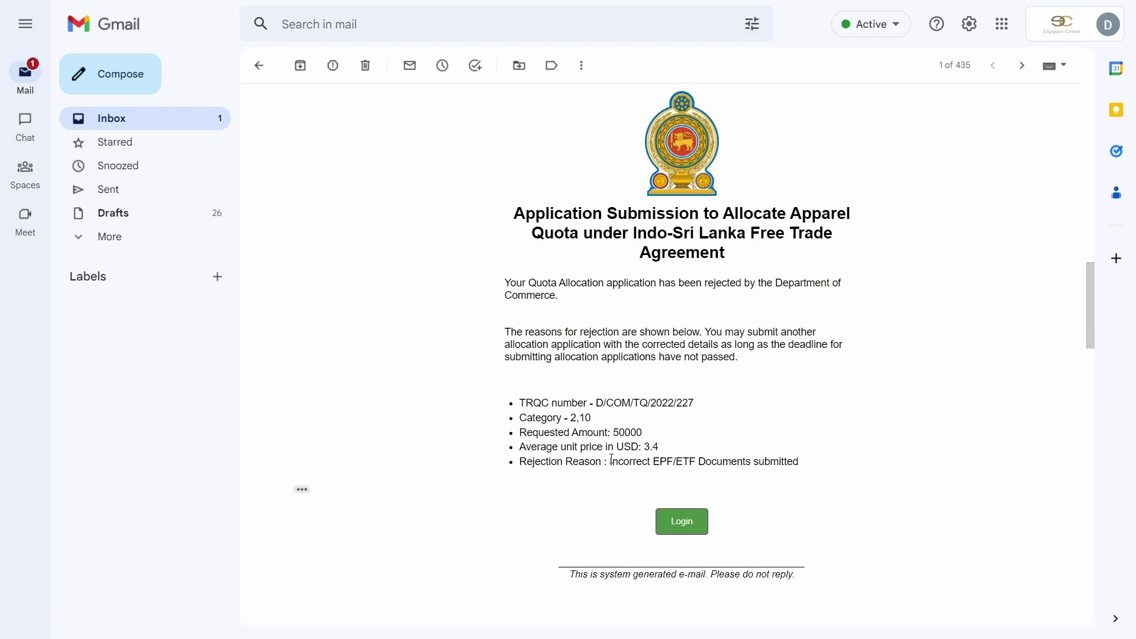
- Highlight the EPF/ETF rejection reason, then the approval sentence, application details and finalization paragraph
left_click_drag(578, 461, 815, 464)
left_click(816, 464)
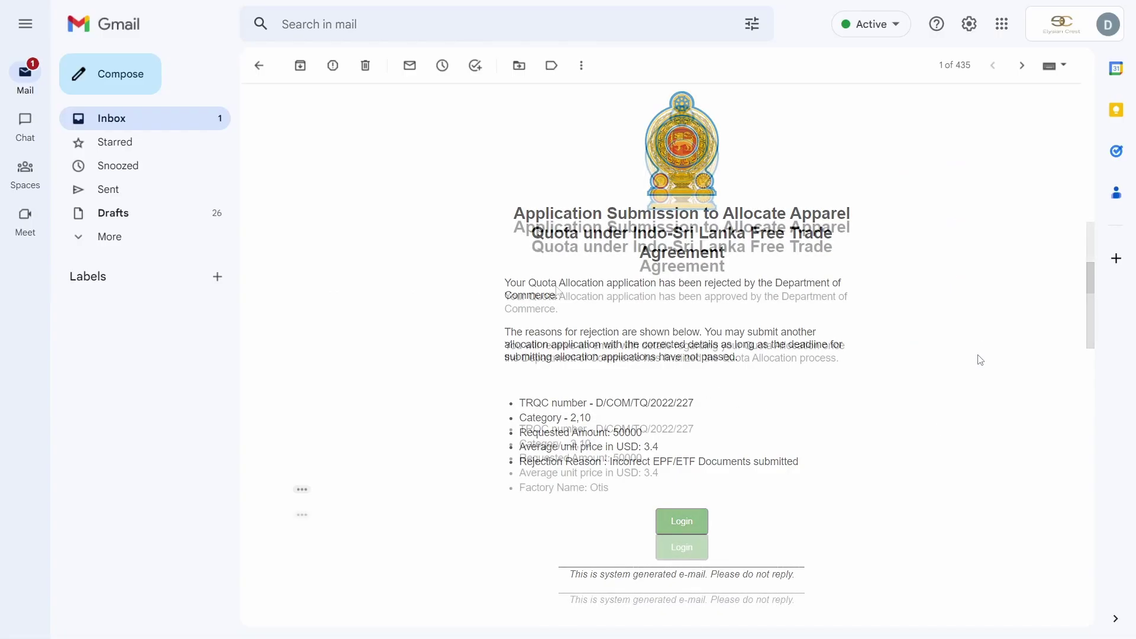
left_click_drag(822, 281, 824, 295)
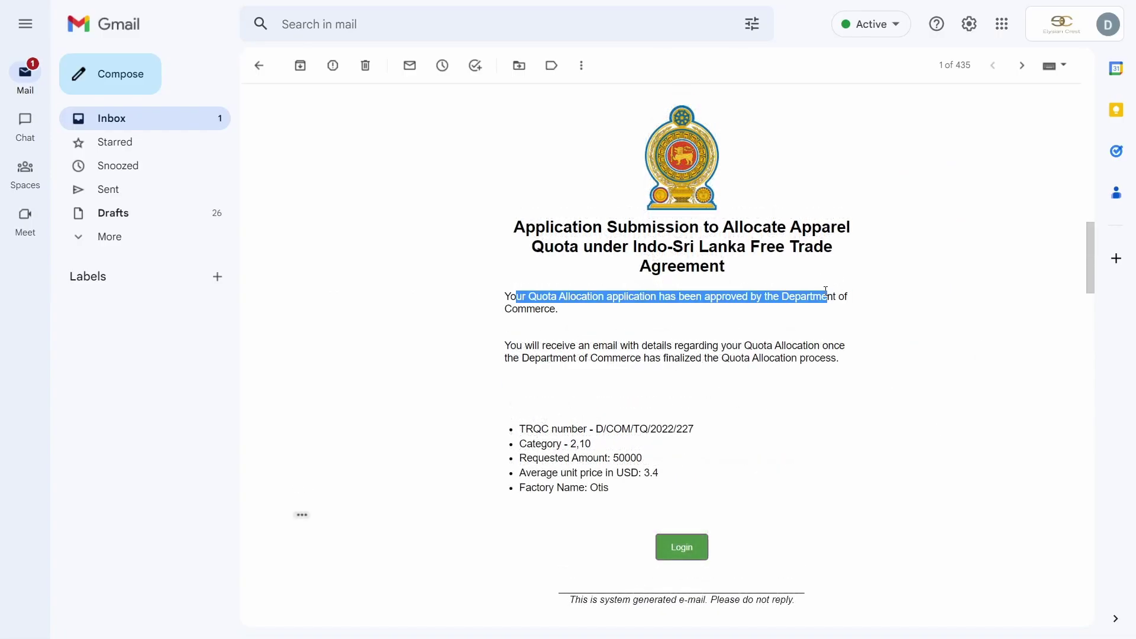
left_click(570, 322)
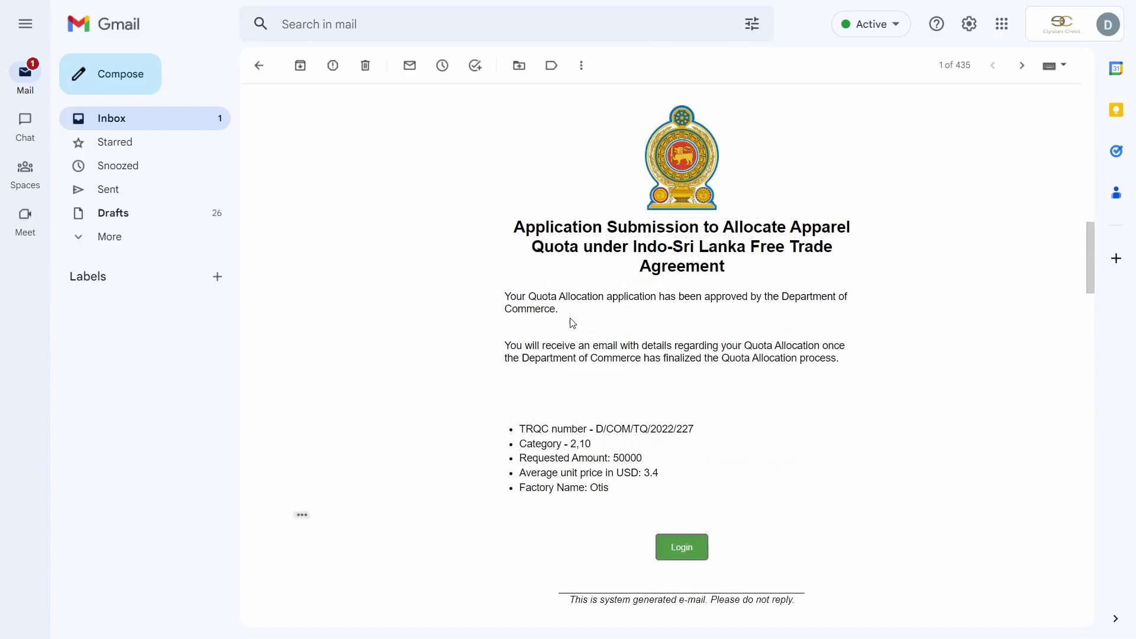
left_click_drag(506, 310, 559, 312)
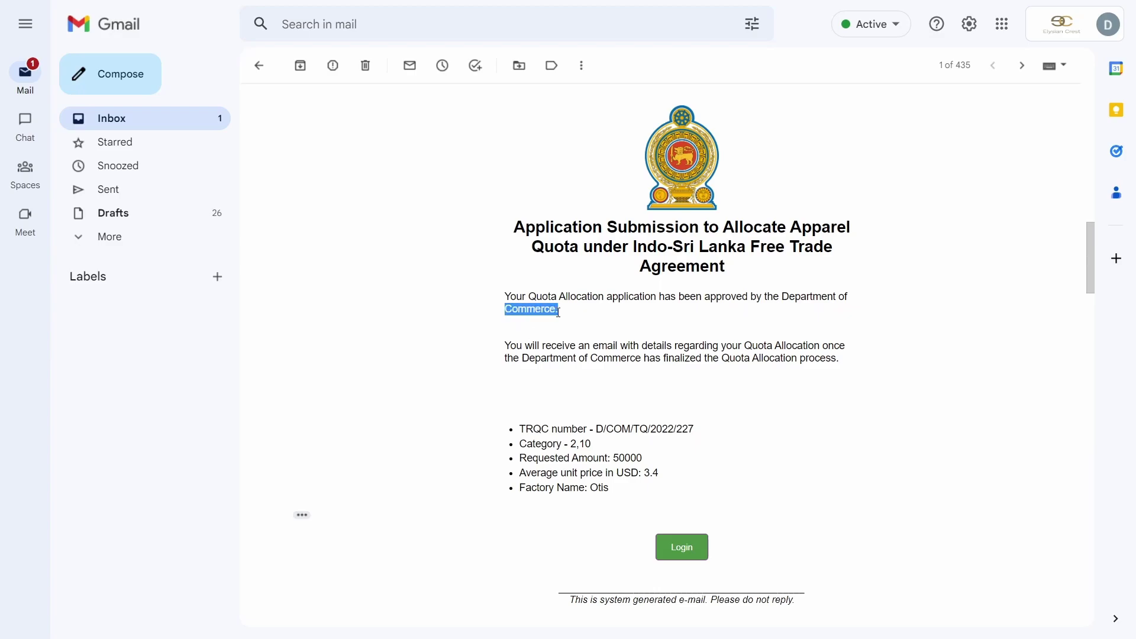
left_click(587, 354)
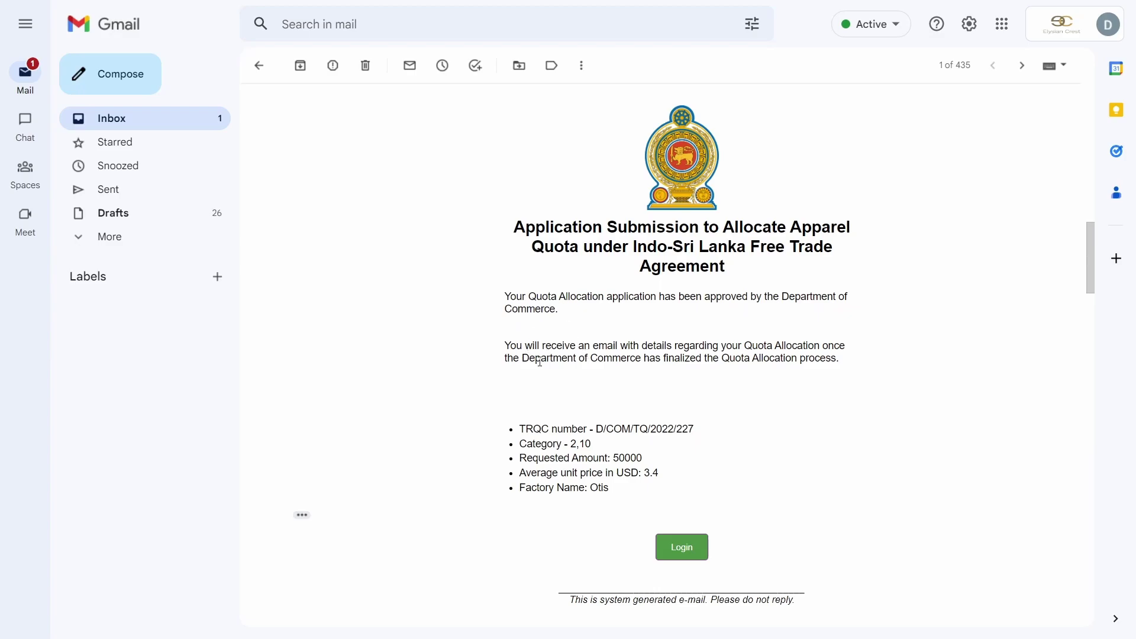
left_click_drag(521, 429, 704, 455)
left_click(677, 454)
left_click_drag(511, 346, 820, 363)
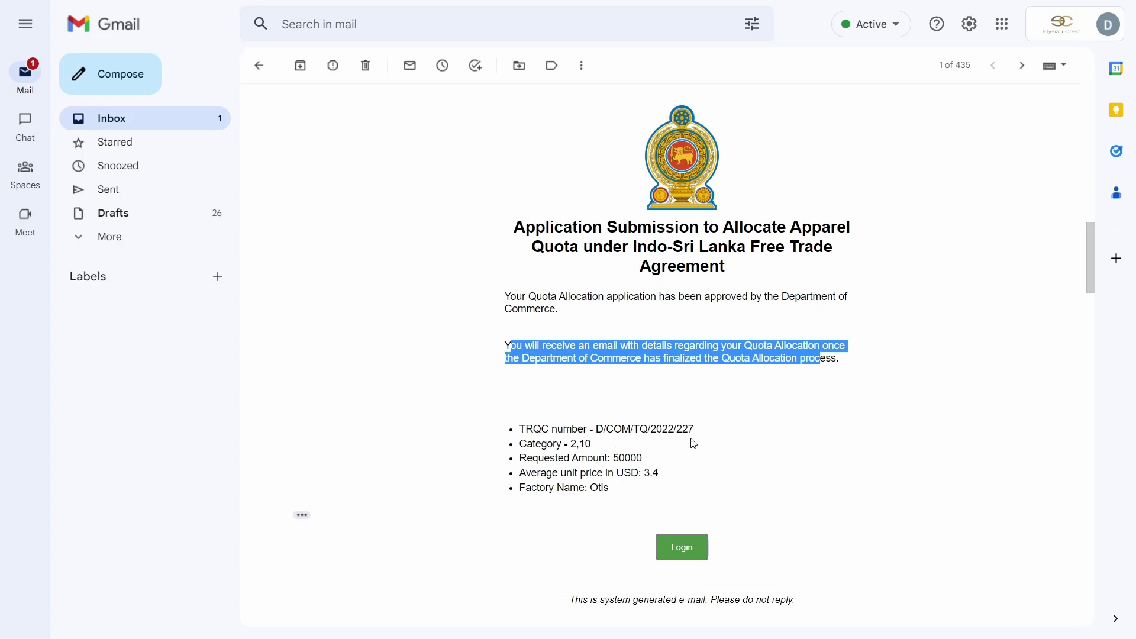
left_click(728, 439)
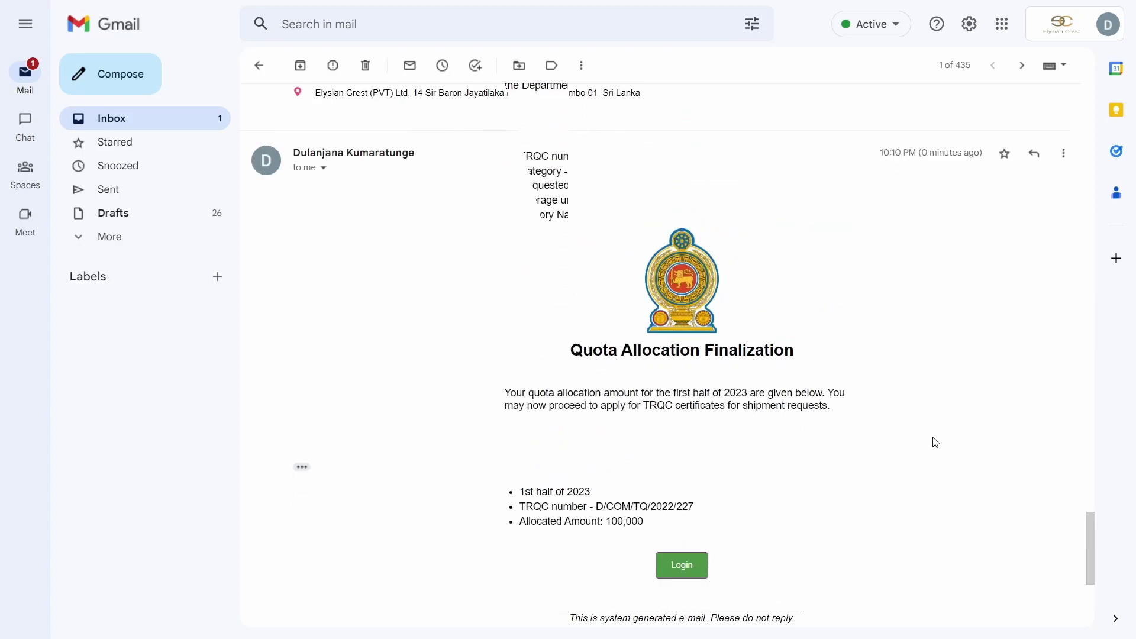
scroll(1087, 533, "down", 1)
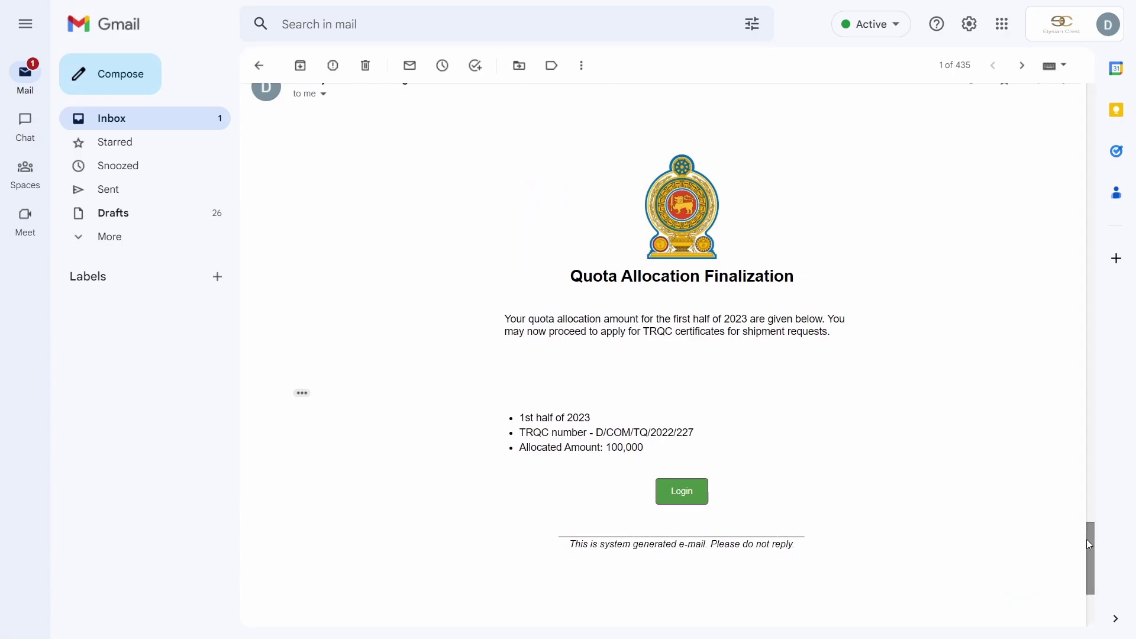